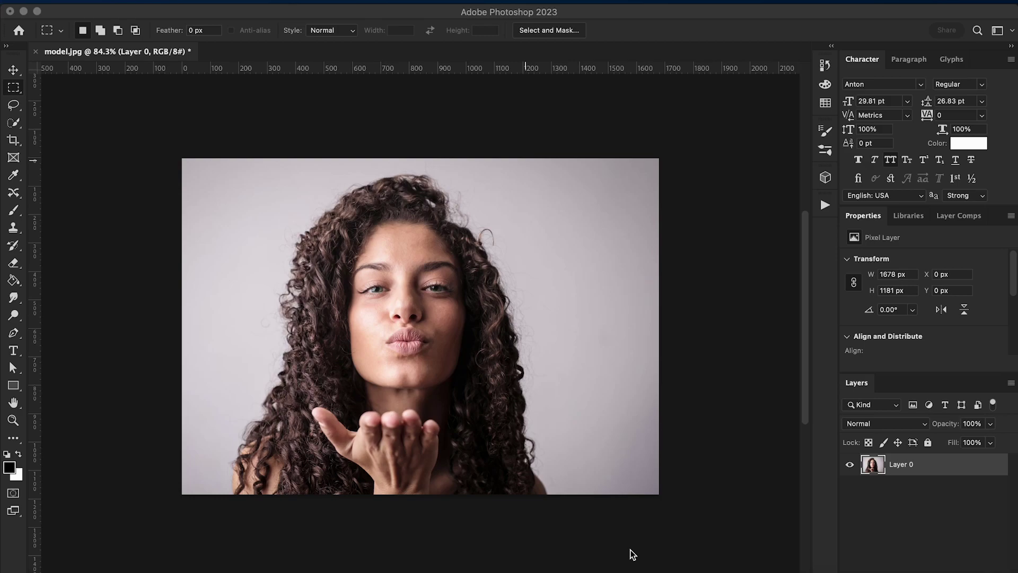
# - Add a Gradient fill layer using preset Pink_08 with the right stop set to ffffff
pyautogui.click(933, 568)
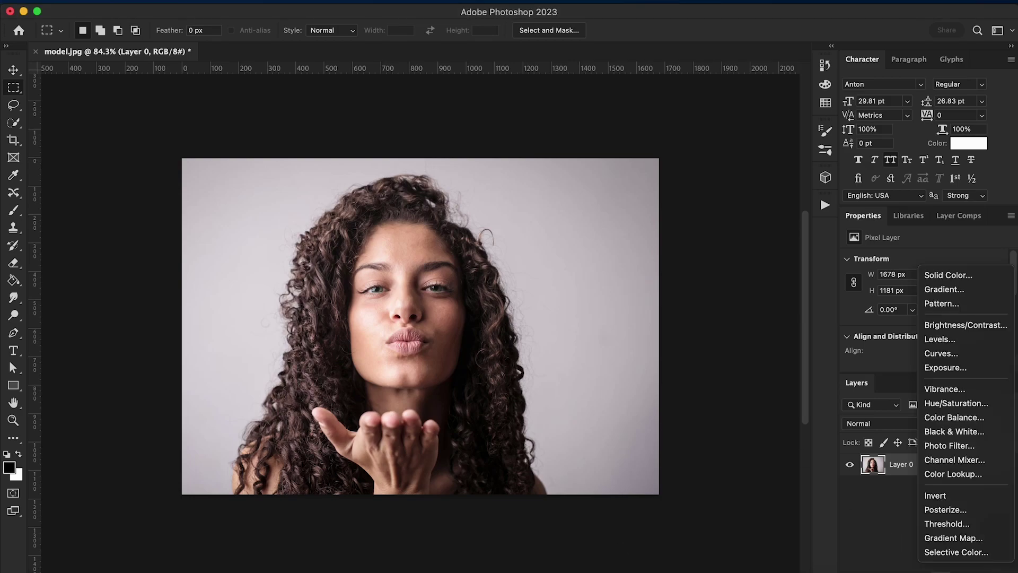
pyautogui.click(966, 291)
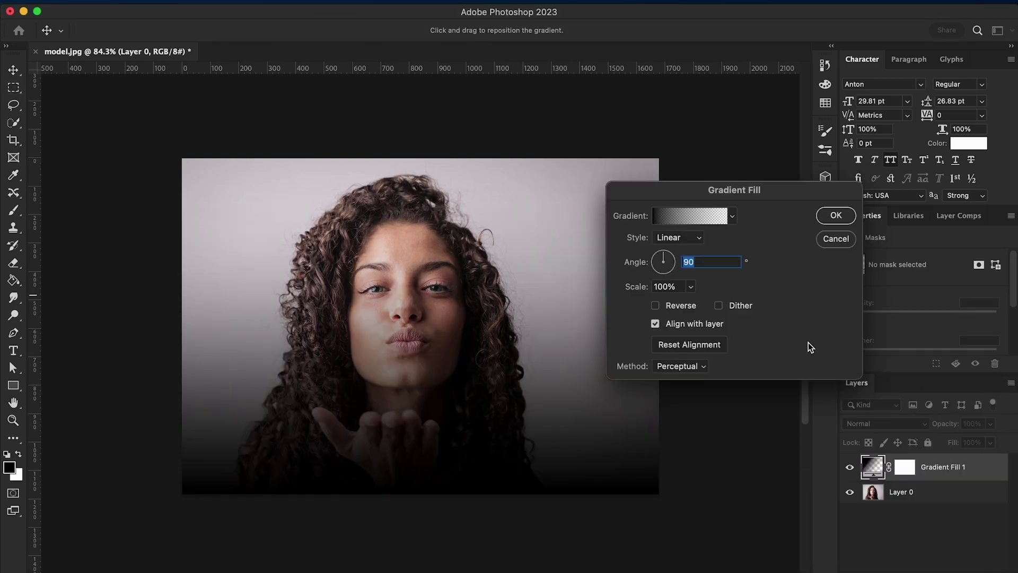
pyautogui.click(683, 218)
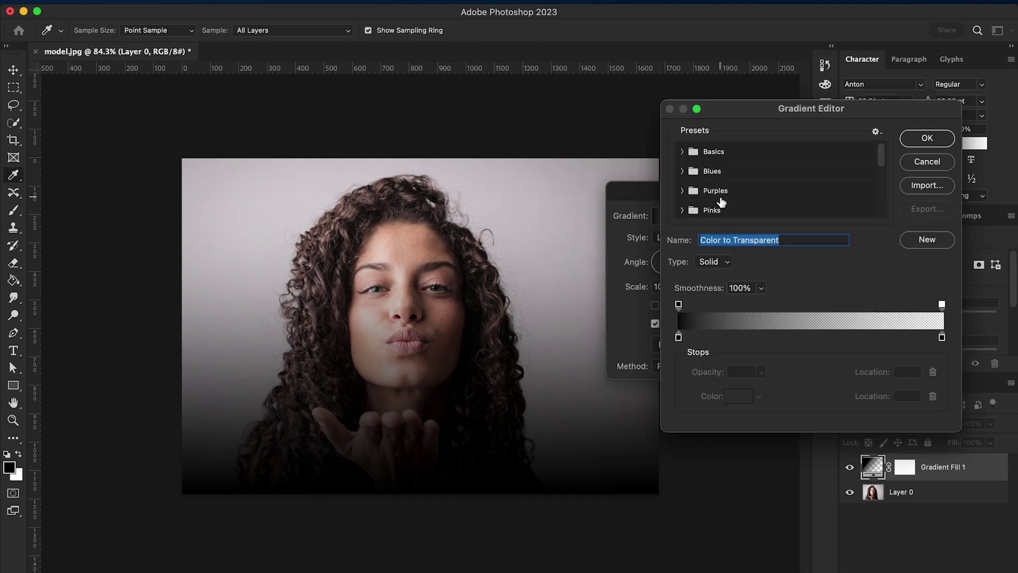
pyautogui.scroll(-2, 714, 201)
pyautogui.click(684, 176)
pyautogui.scroll(-2, 753, 199)
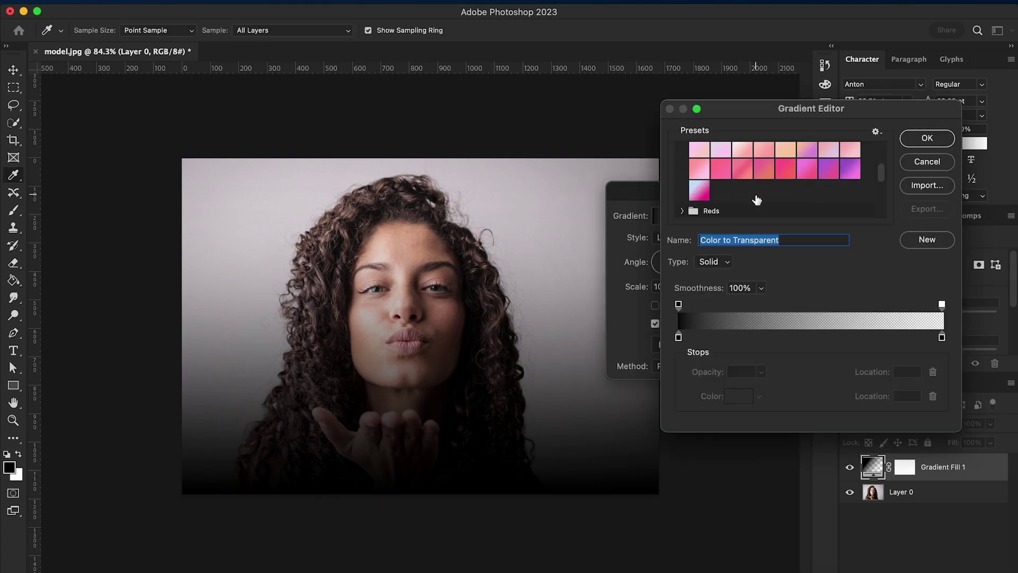
pyautogui.click(850, 150)
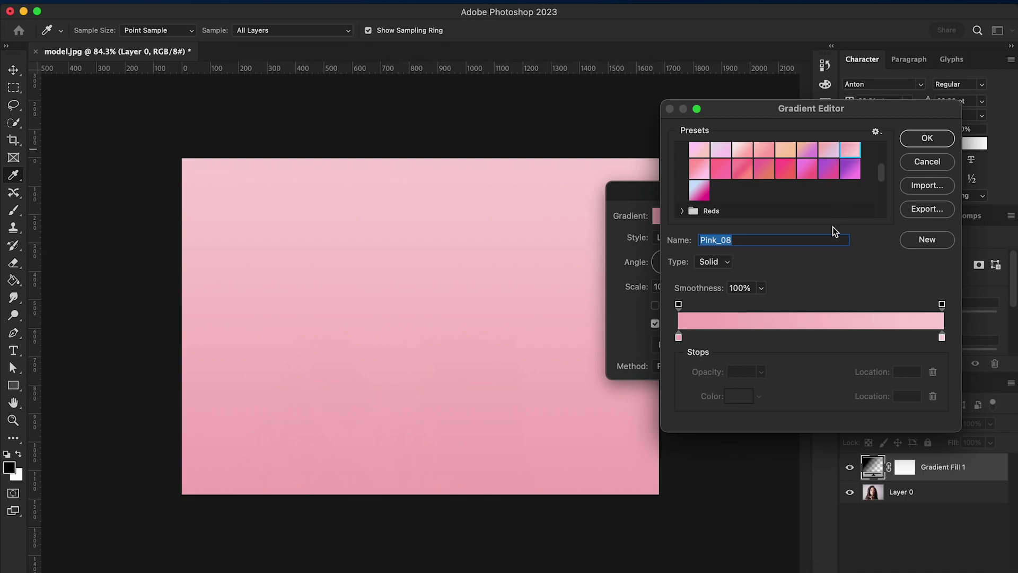
pyautogui.doubleClick(942, 338)
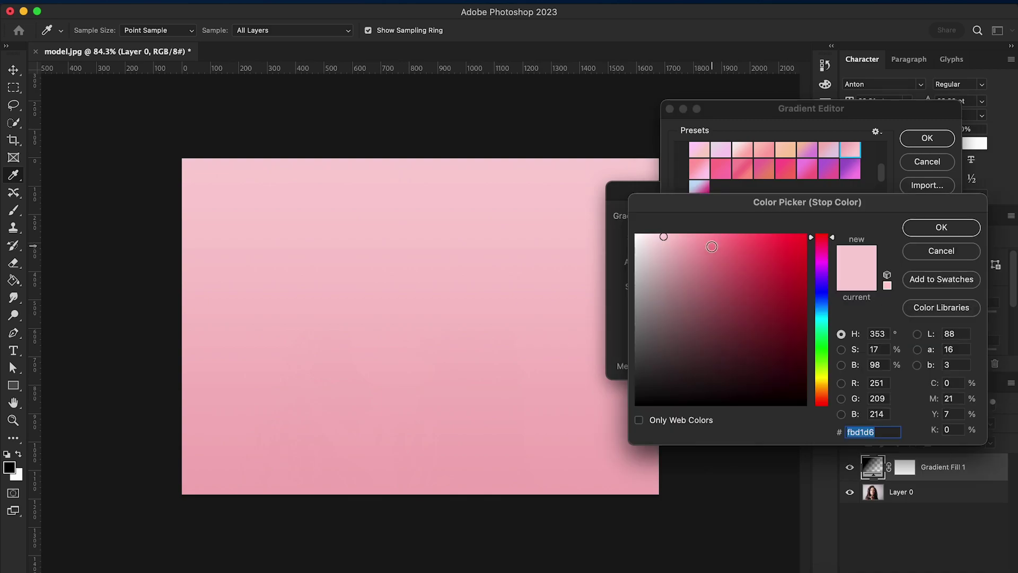
pyautogui.write('ffffff')
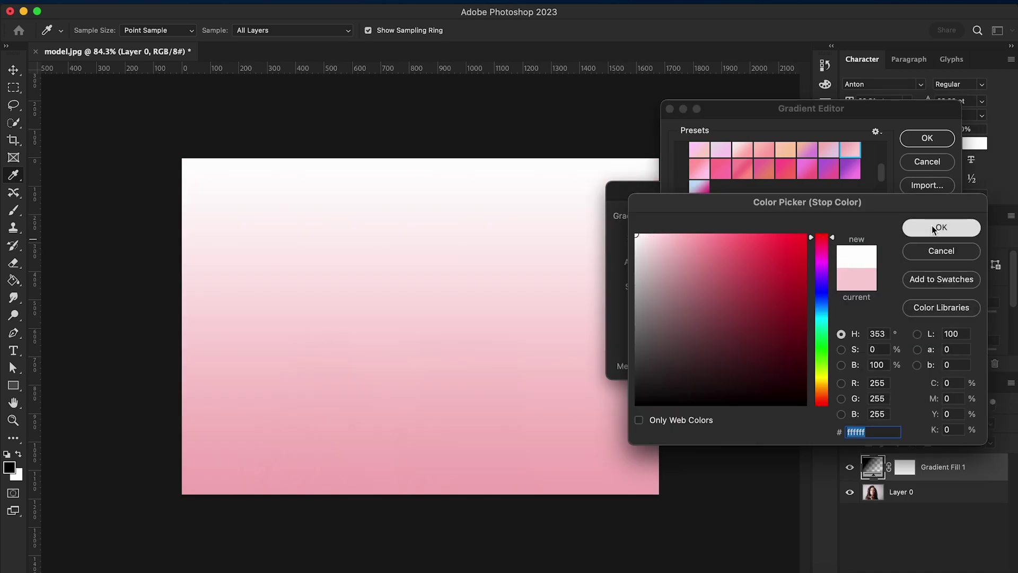
pyautogui.click(938, 229)
pyautogui.click(927, 139)
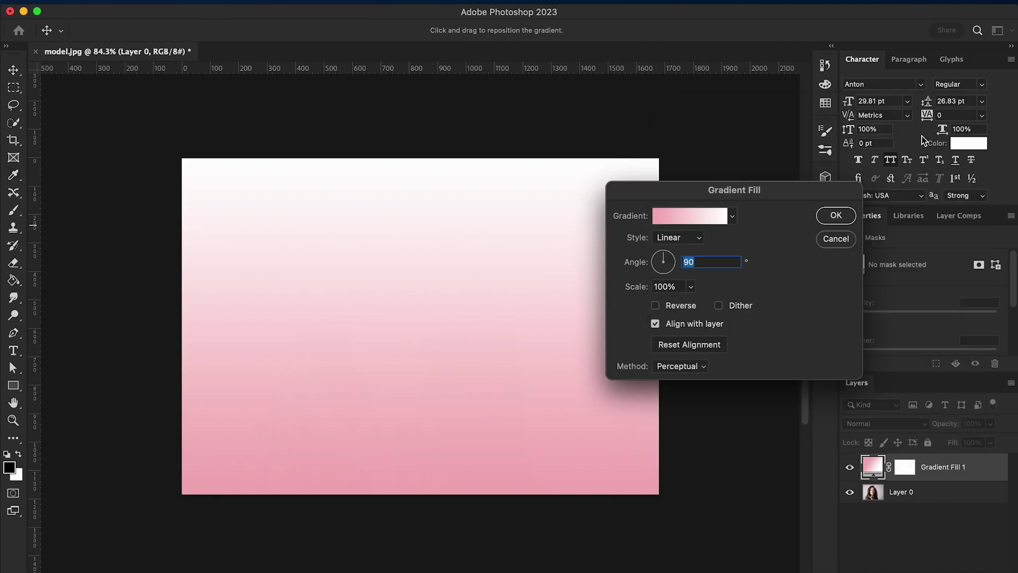
# - Make the gradient Radial and Reversed at 190% scale, then commit the fill layer
pyautogui.click(696, 237)
pyautogui.click(689, 252)
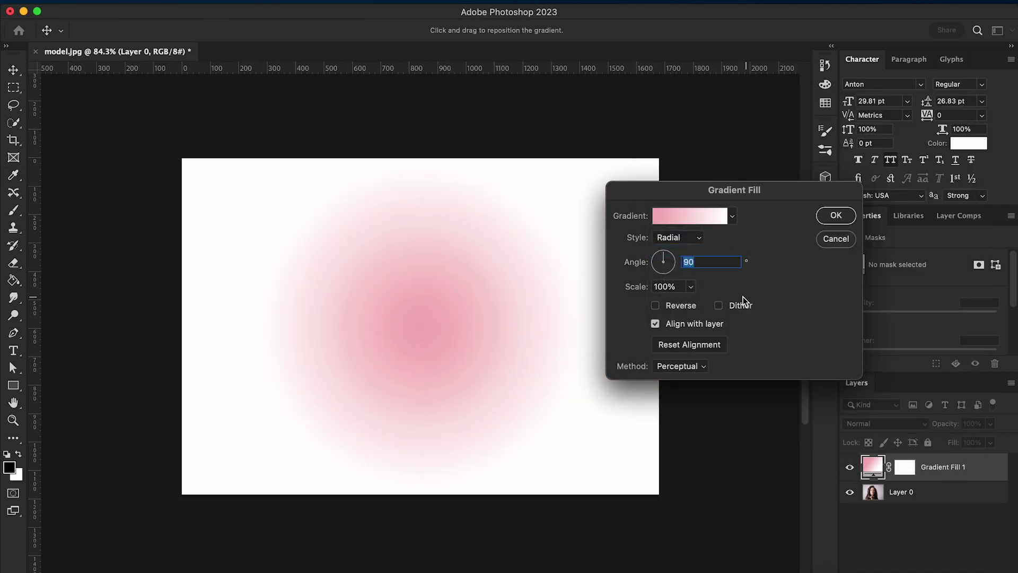
pyautogui.click(657, 307)
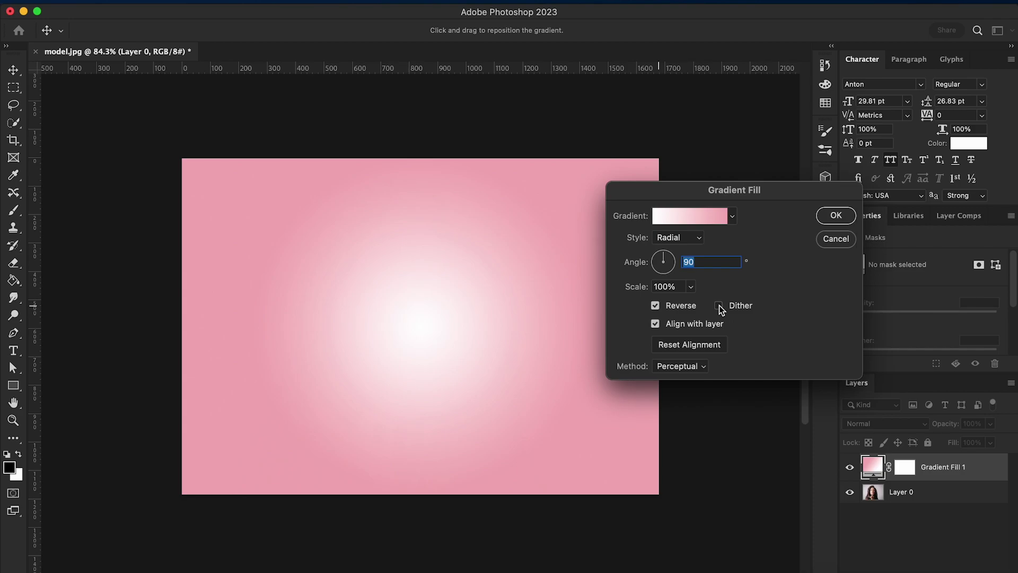
pyautogui.click(682, 287)
pyautogui.moveTo(705, 302); pyautogui.dragTo(698, 302)
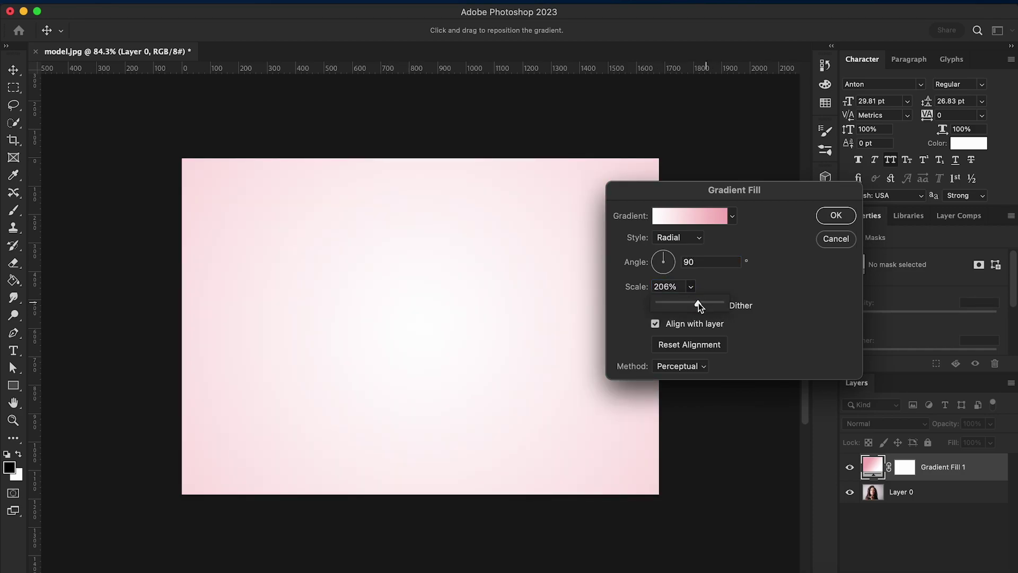
pyautogui.click(837, 215)
# - Place the gradient under Layer 0 and mask the model's grey background with Select Subject
pyautogui.moveTo(874, 460); pyautogui.dragTo(937, 504)
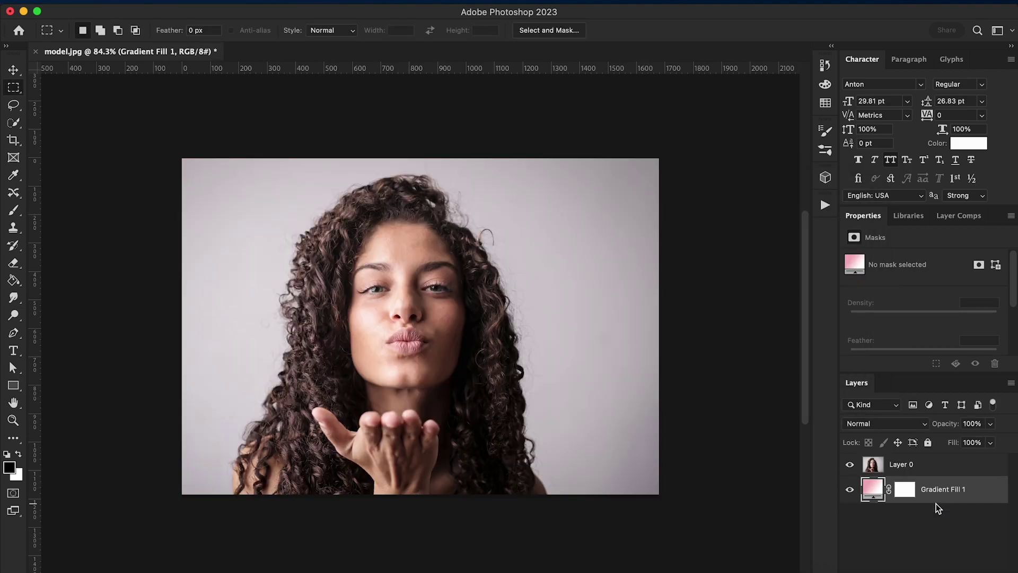
pyautogui.click(930, 475)
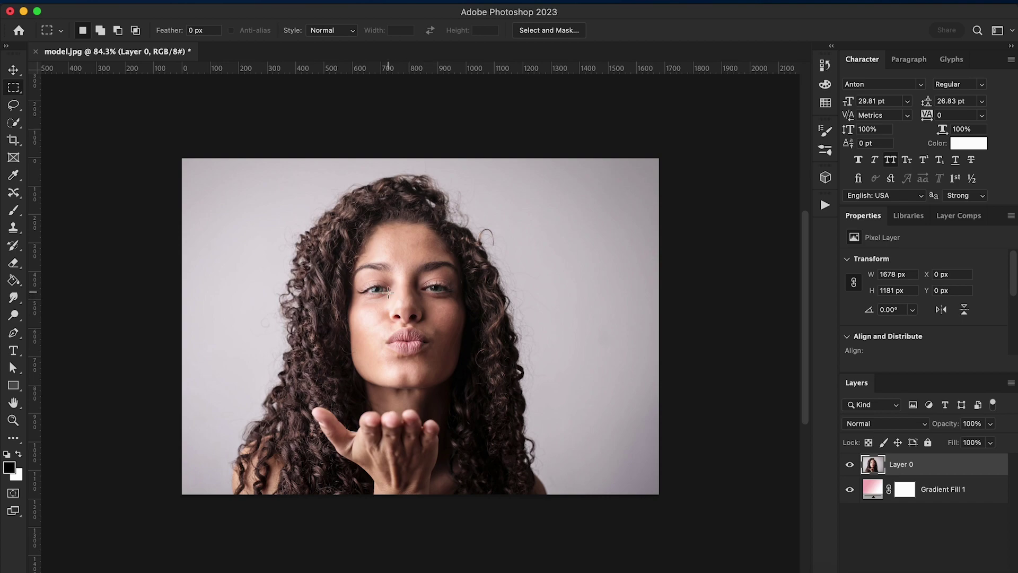
pyautogui.click(16, 122)
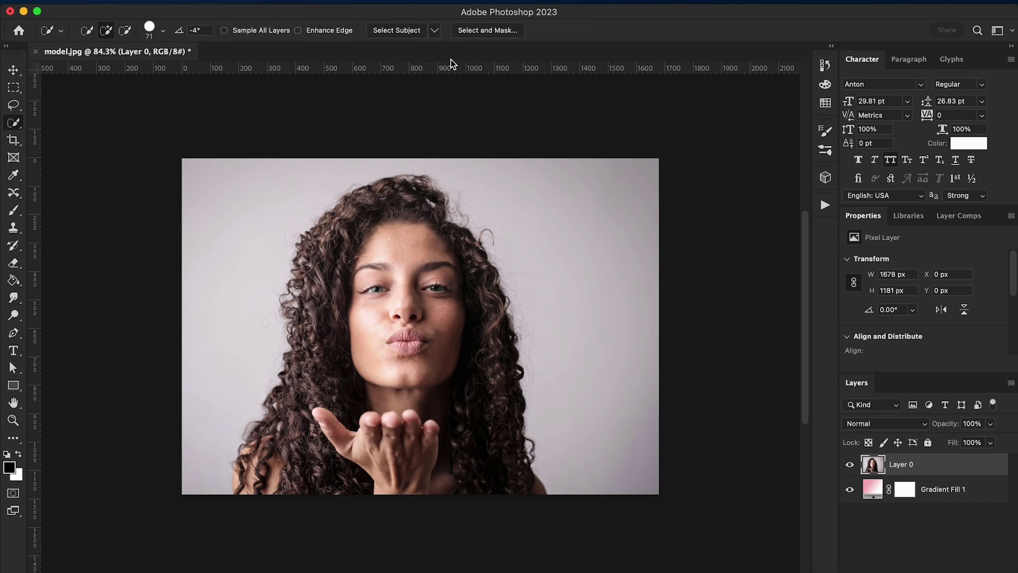
pyautogui.click(399, 30)
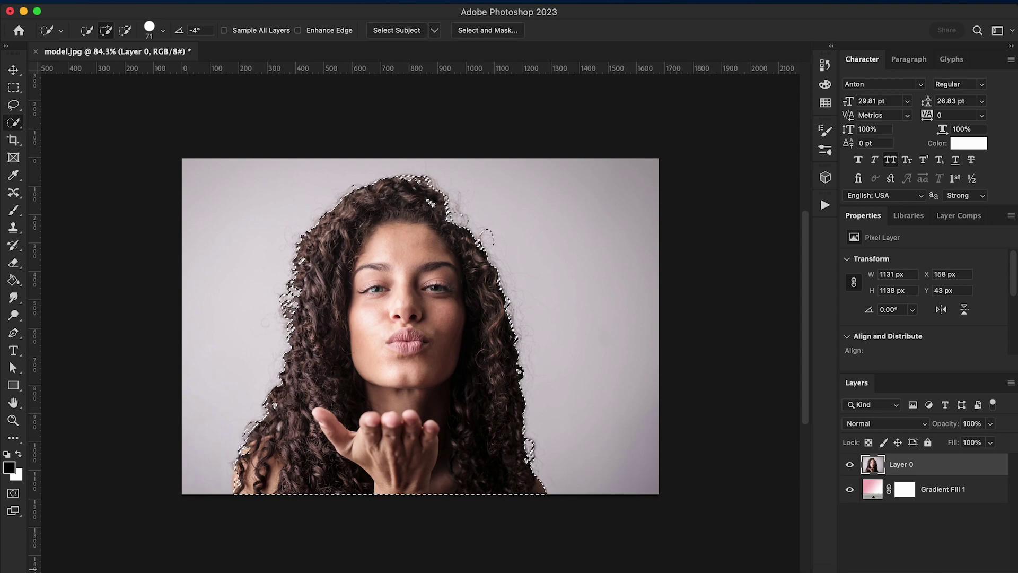
pyautogui.click(927, 570)
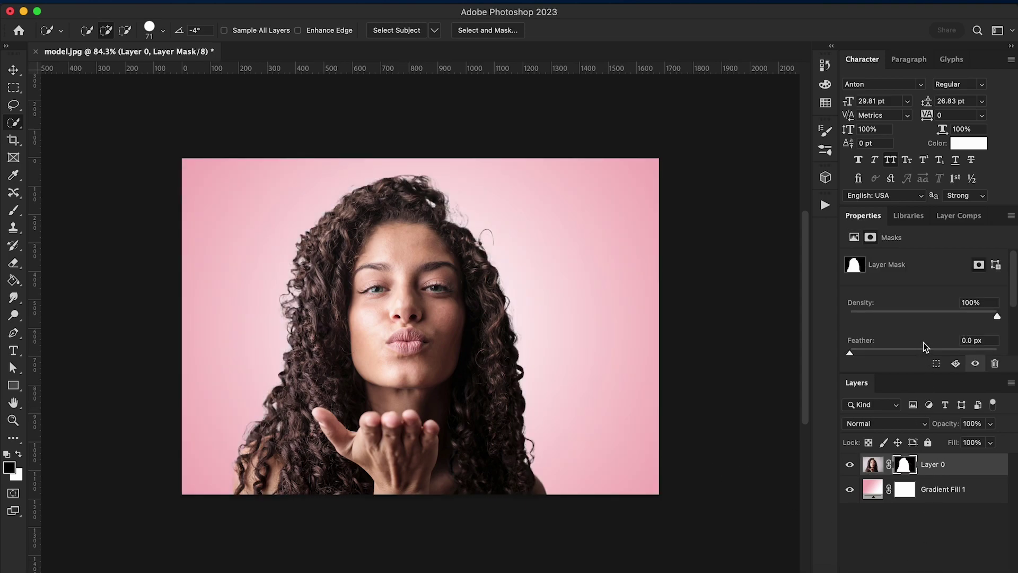
pyautogui.scroll(-3, 927, 325)
pyautogui.click(941, 293)
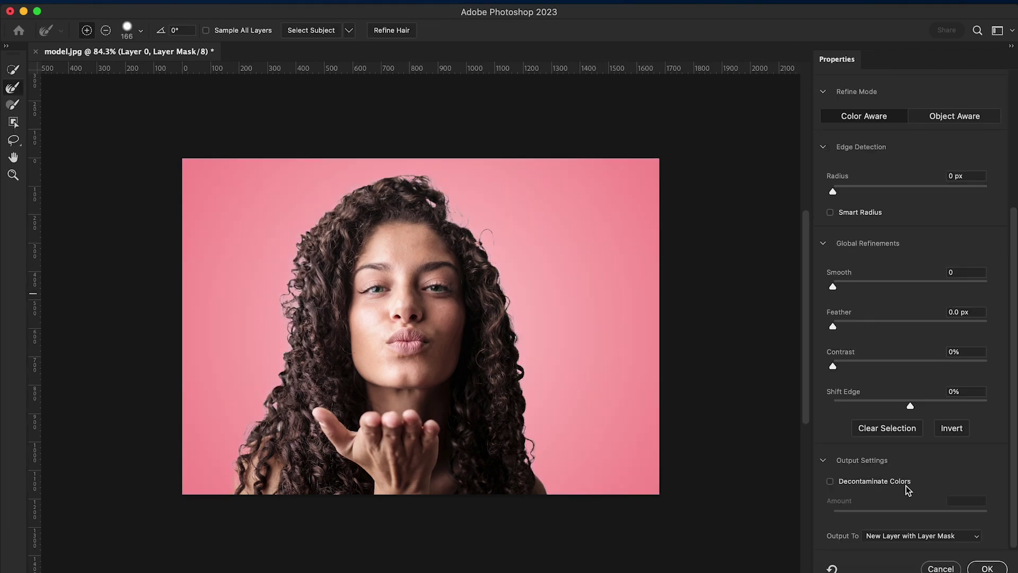
# - Refine edges with 50% Decontaminate Colors, Smooth 3, Feather 0.3 px, output to a new masked layer
pyautogui.click(830, 481)
pyautogui.moveTo(986, 513); pyautogui.dragTo(911, 518)
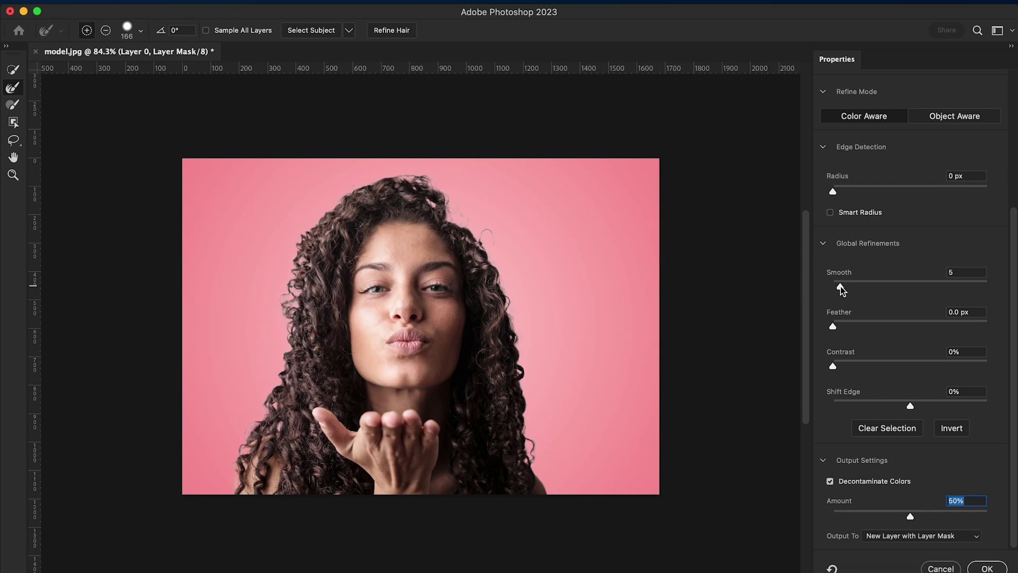
pyautogui.moveTo(833, 286); pyautogui.dragTo(838, 287)
pyautogui.moveTo(834, 327); pyautogui.dragTo(836, 327)
pyautogui.click(988, 567)
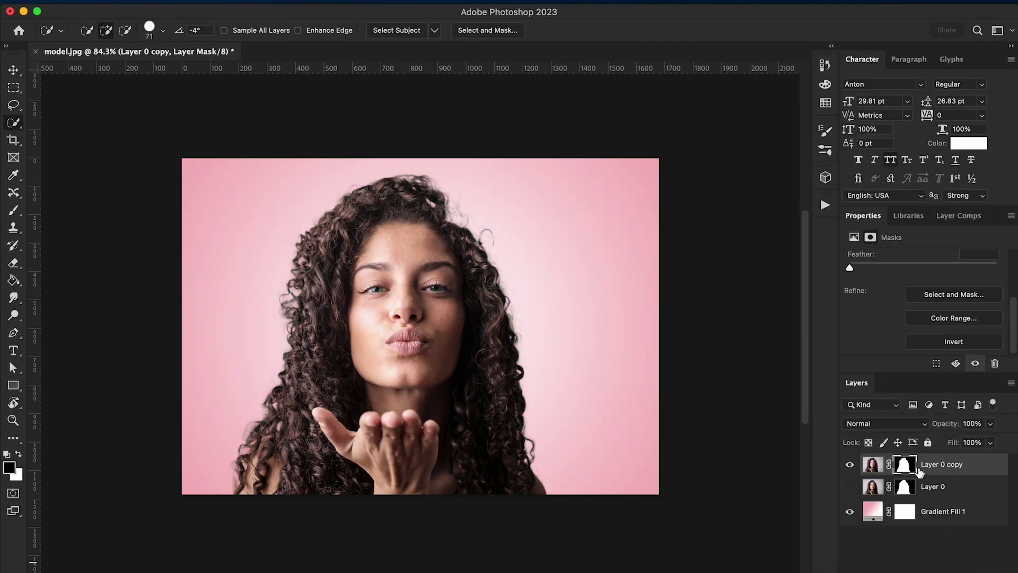
# - Permanently apply the layer mask on Layer 0 copy
pyautogui.rightClick(906, 467)
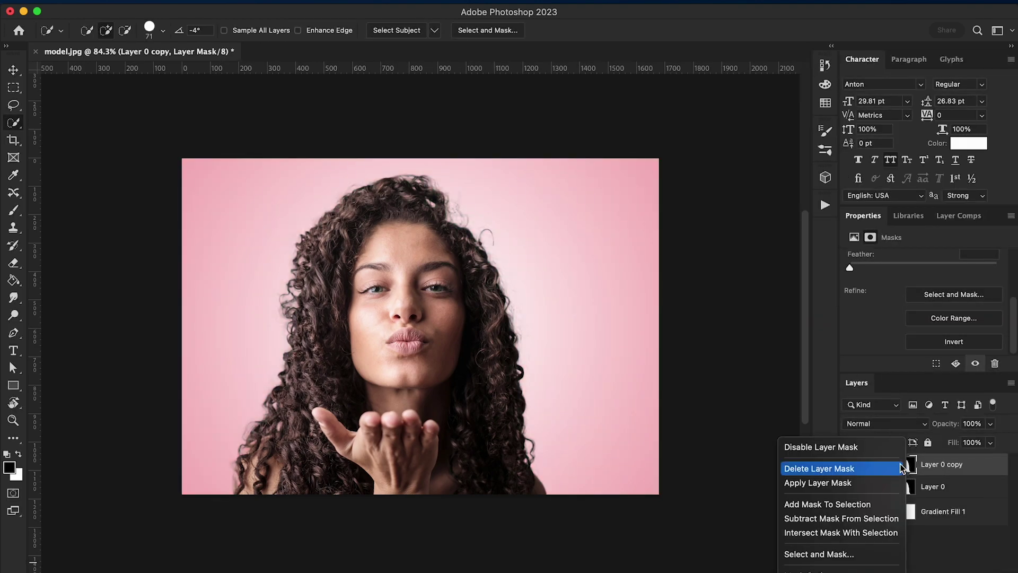
pyautogui.click(846, 483)
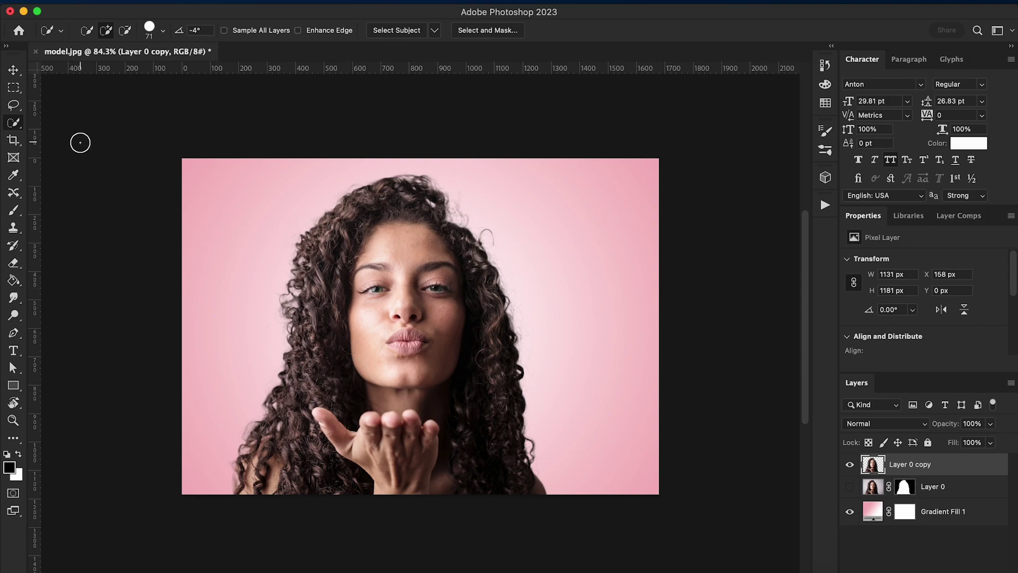
# - Put a guide at the face's centre and mask Layer 0 copy to its left half
pyautogui.press('m')
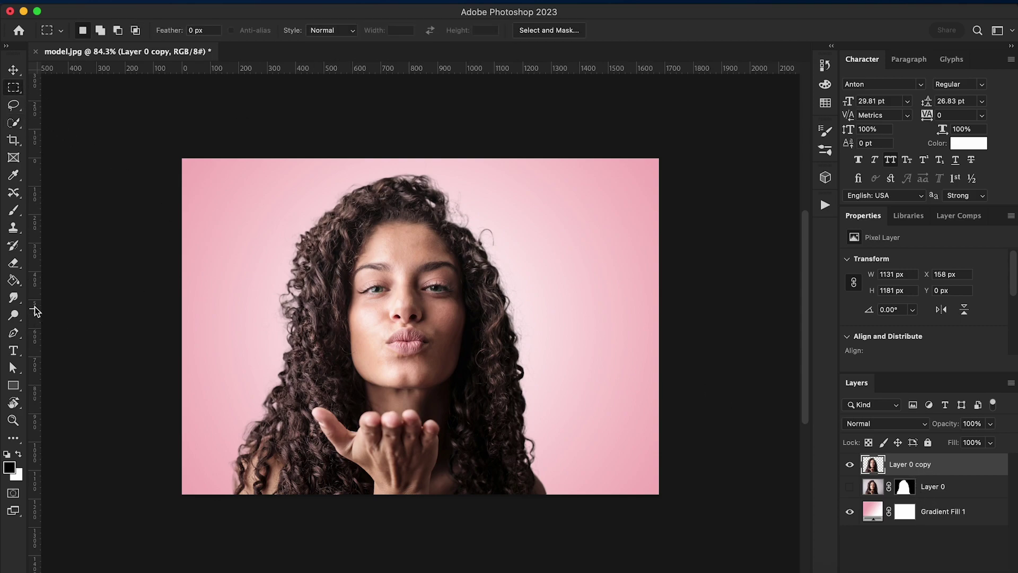
pyautogui.moveTo(36, 311); pyautogui.dragTo(403, 342)
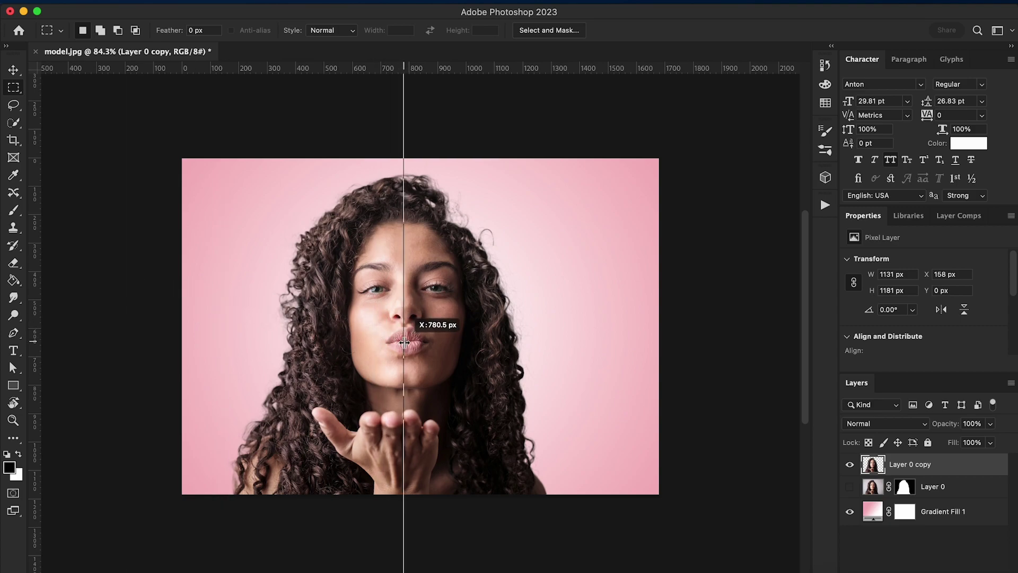
pyautogui.moveTo(404, 342); pyautogui.dragTo(404, 342)
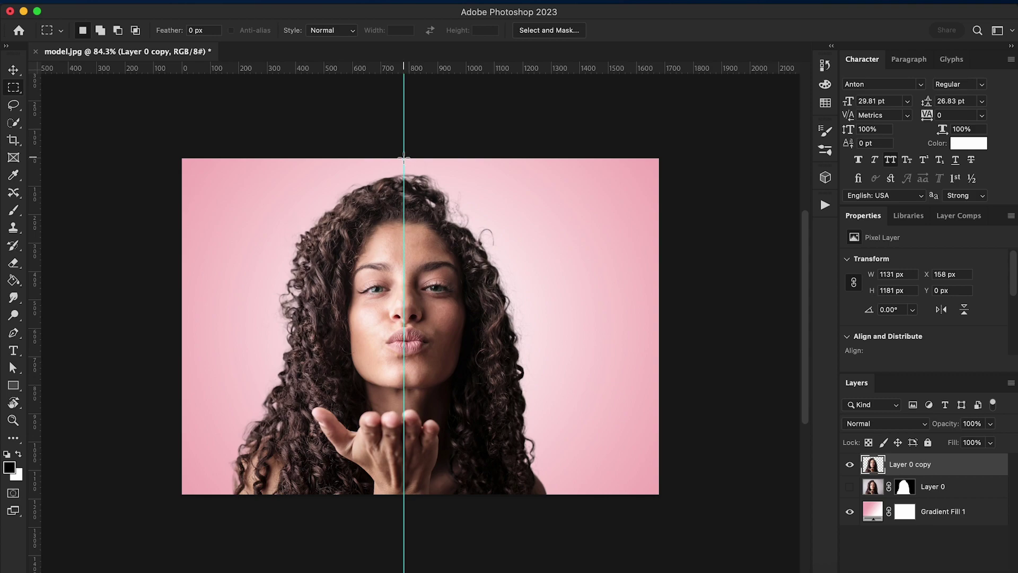
pyautogui.moveTo(404, 158); pyautogui.dragTo(683, 512)
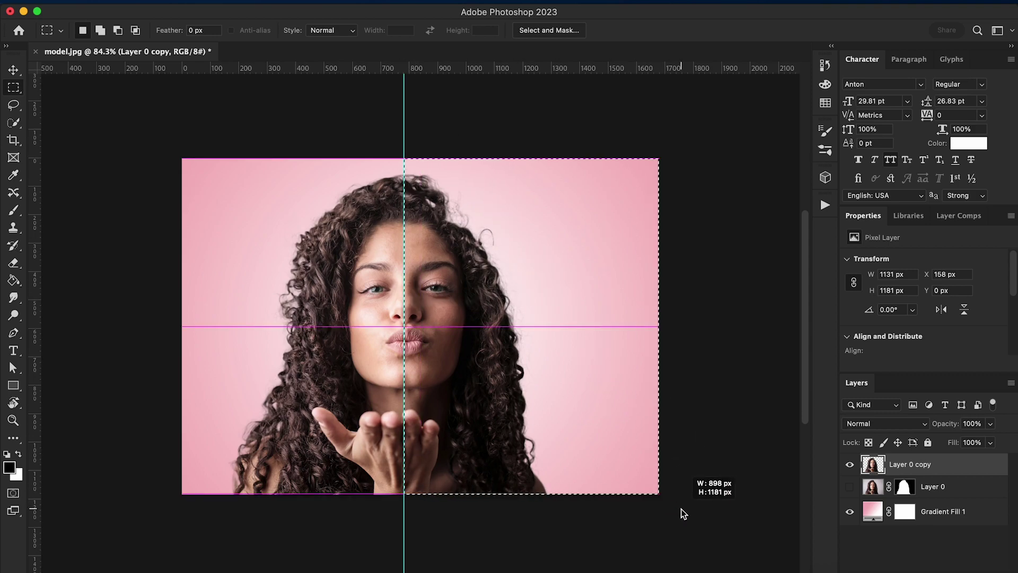
pyautogui.rightClick(471, 305)
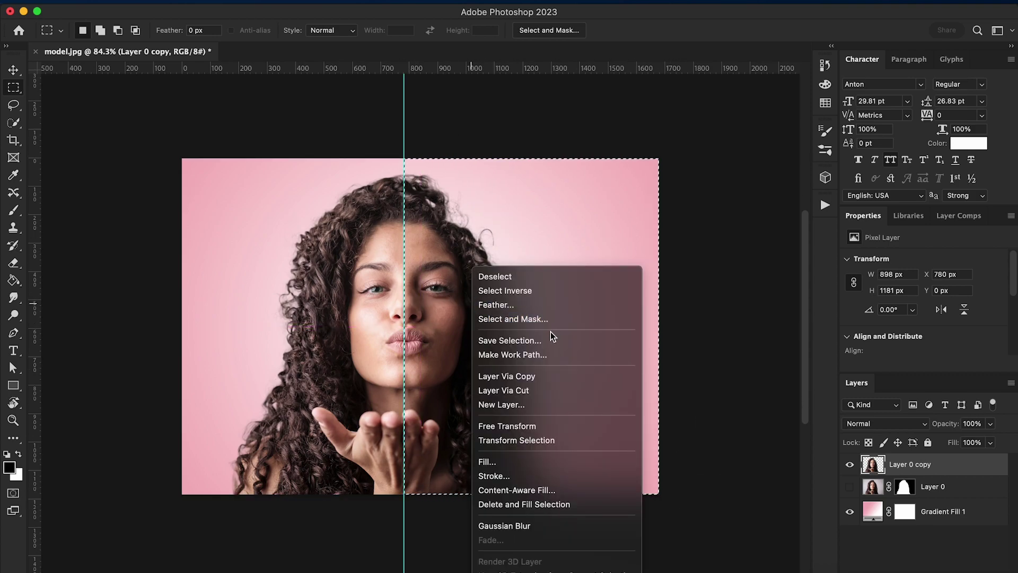
pyautogui.click(524, 291)
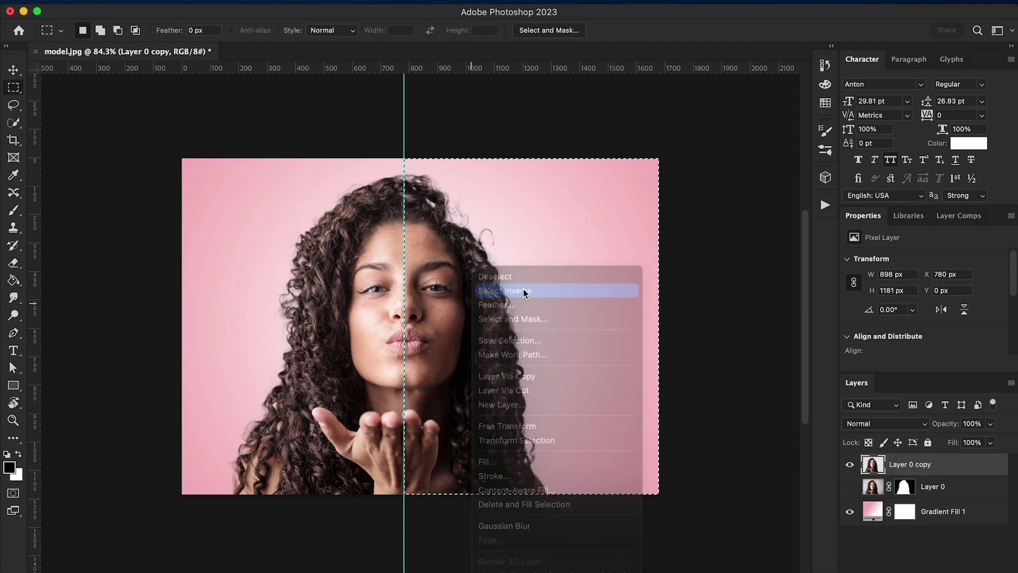
pyautogui.click(874, 557)
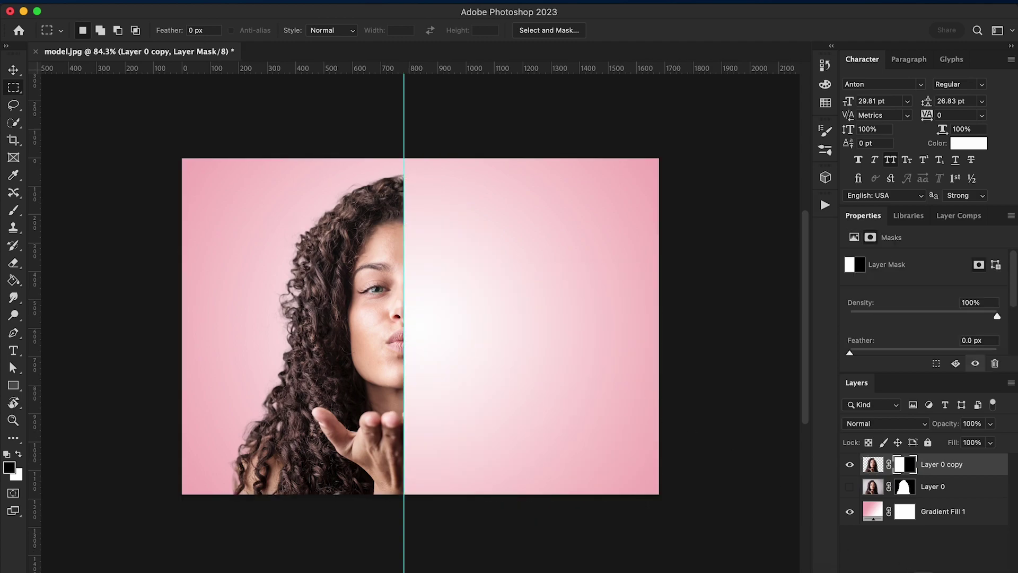
pyautogui.rightClick(936, 465)
# - Duplicate the half-face layer as Layer 0 copy 2 and delete its layer mask
pyautogui.click(839, 531)
pyautogui.click(637, 251)
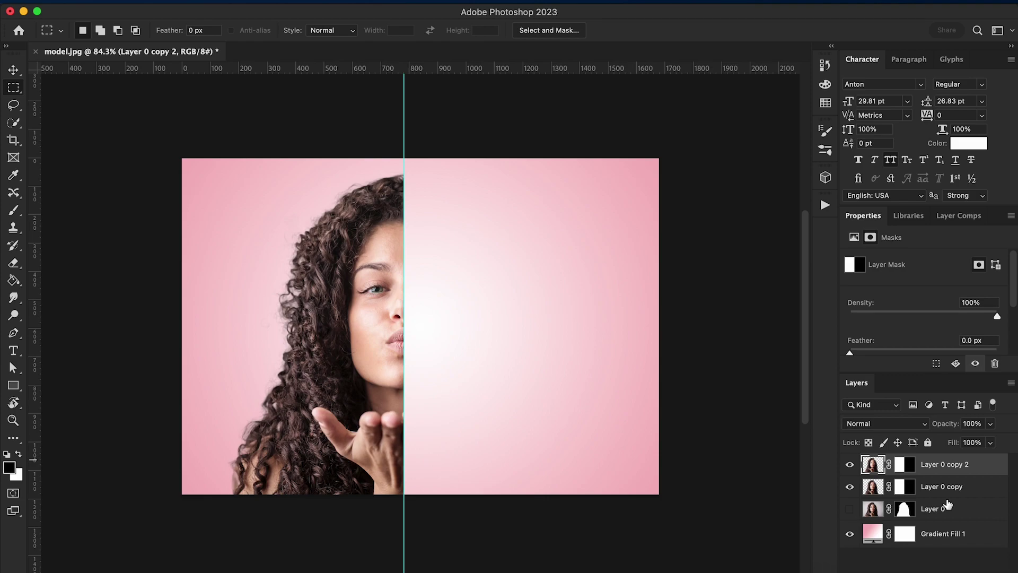
pyautogui.rightClick(905, 464)
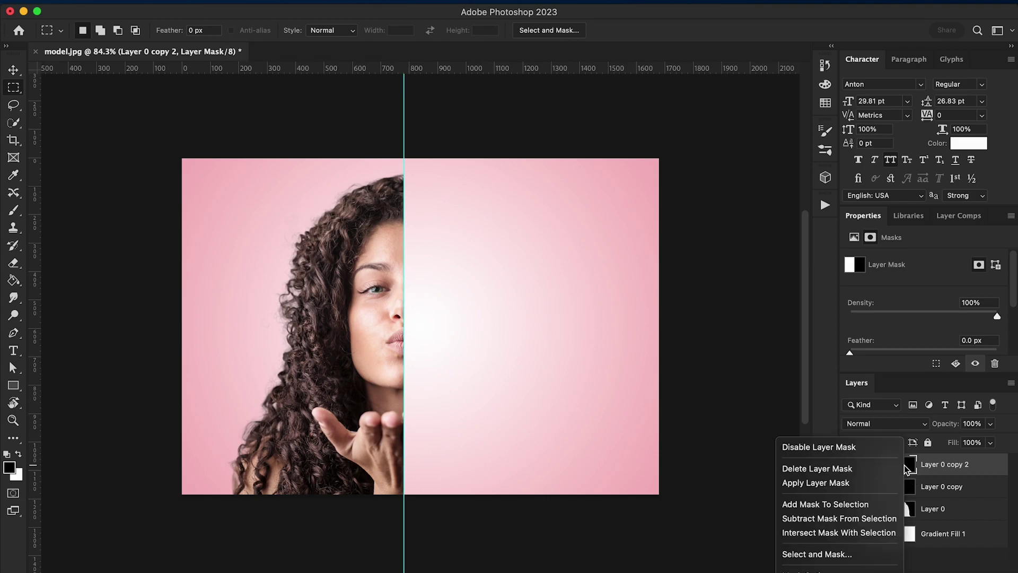
pyautogui.click(852, 470)
# - Toggle layer visibility to compare the full-face copy with the half-face layer
pyautogui.click(850, 465)
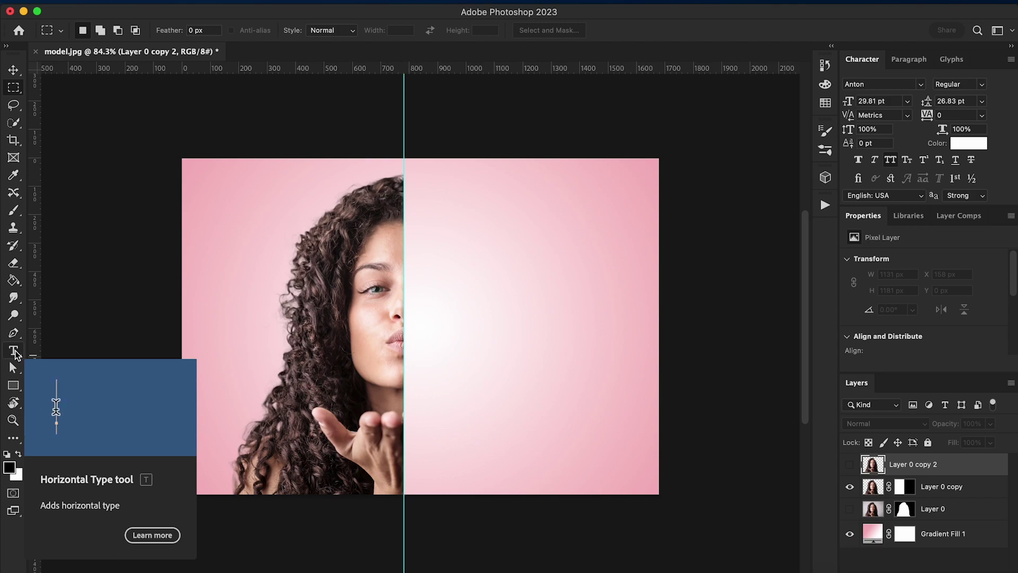
pyautogui.click(851, 487)
pyautogui.click(850, 486)
pyautogui.click(850, 464)
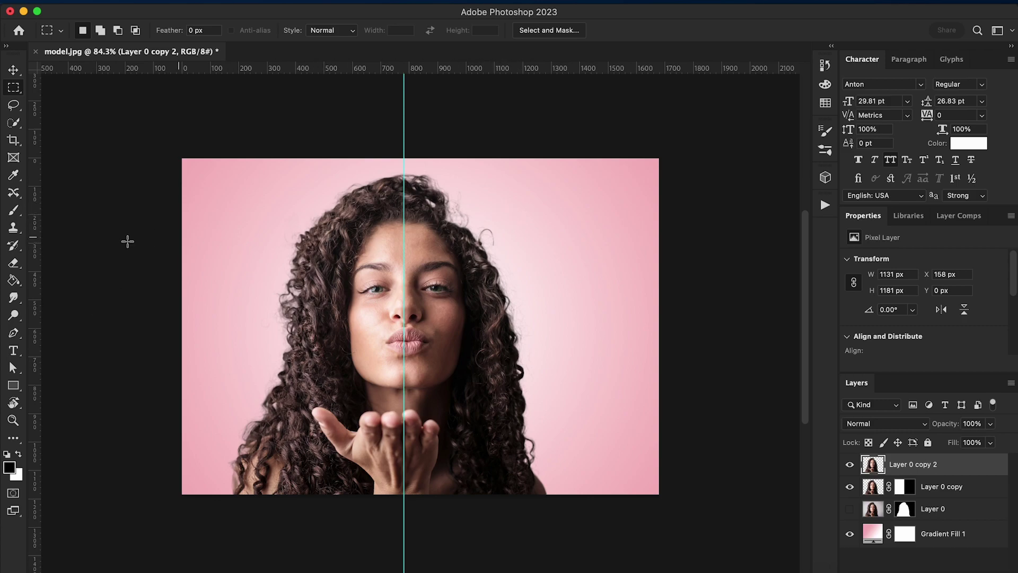
pyautogui.click(14, 350)
# - Replace the placeholder with stacked white Anton text reading BE GOOD DO GOOD OK
pyautogui.click(497, 204)
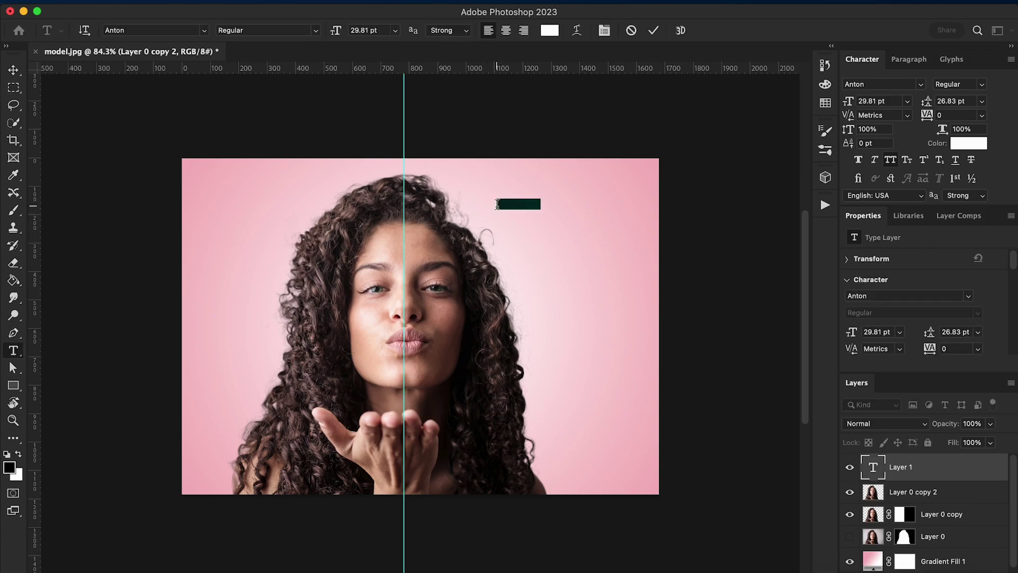
pyautogui.press('BackSpace')
pyautogui.write('GOOD ')
pyautogui.write('DO ')
pyautogui.write('GOOD ')
pyautogui.write('D')
# - Scale the lettering up to 222.02 pt and align its left edge to the centre guide
pyautogui.click(13, 70)
pyautogui.hotkey('ctrl', 't')
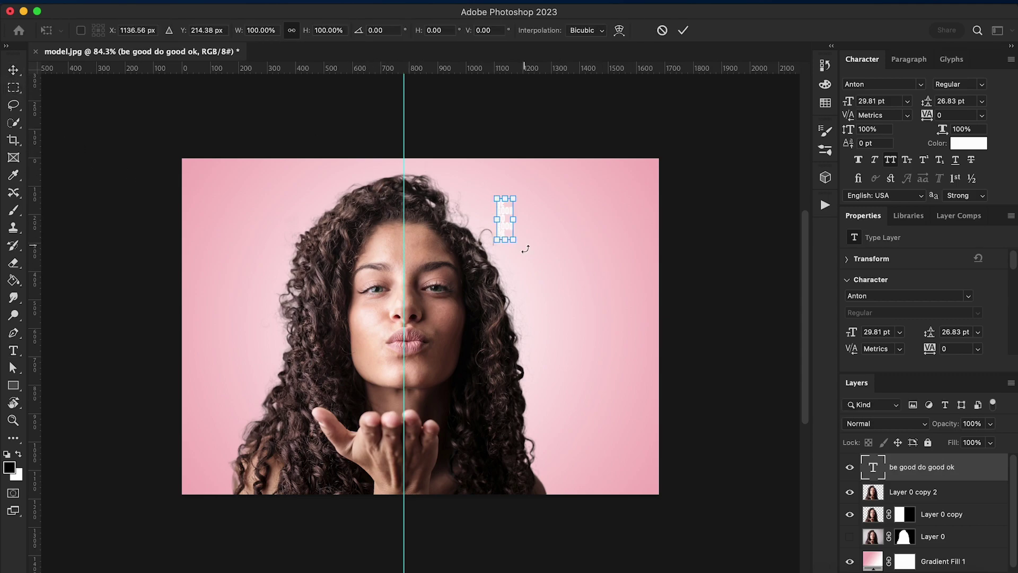
pyautogui.moveTo(513, 239); pyautogui.dragTo(677, 416)
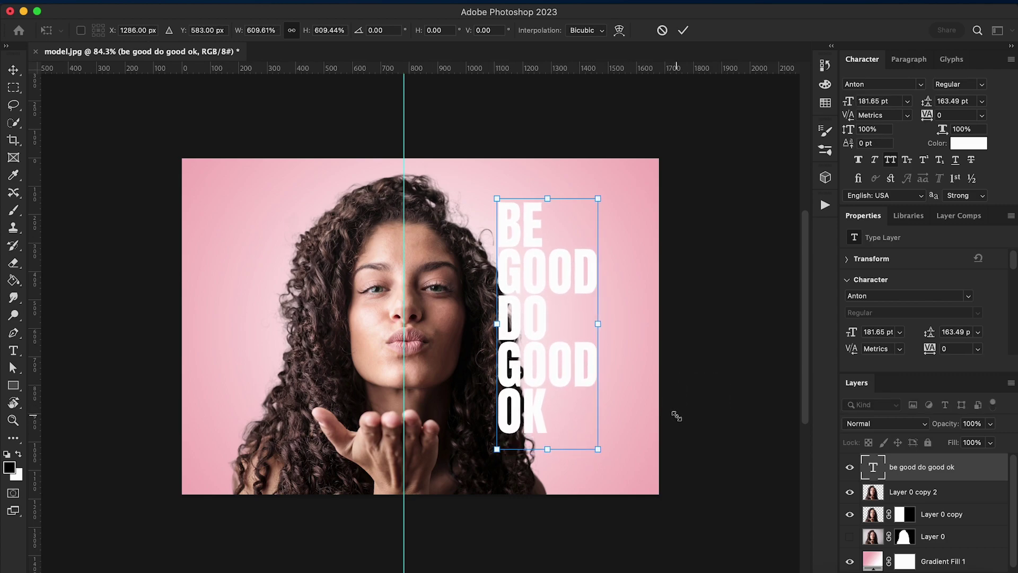
pyautogui.moveTo(593, 444); pyautogui.dragTo(579, 409)
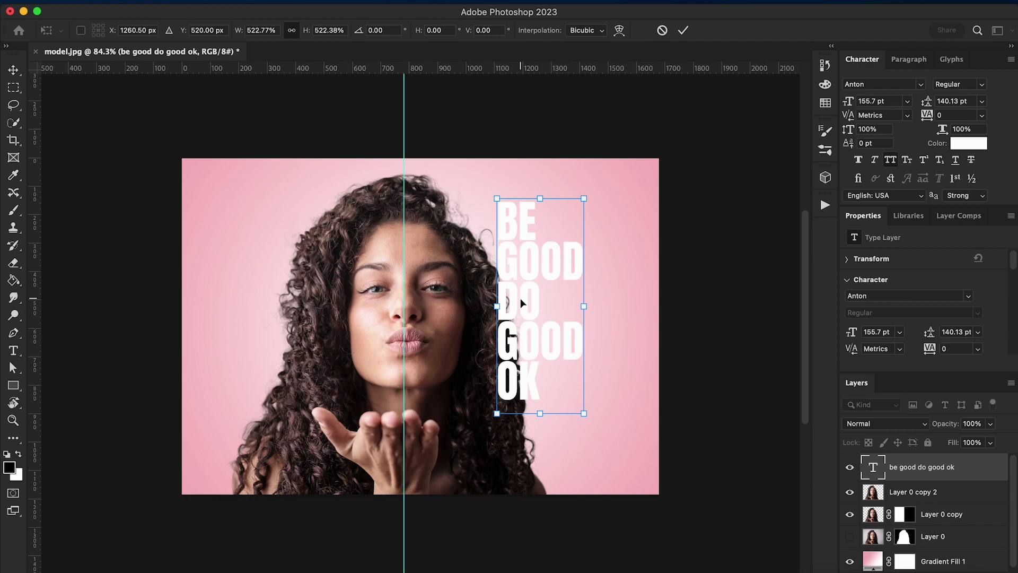
pyautogui.moveTo(512, 261); pyautogui.dragTo(421, 265)
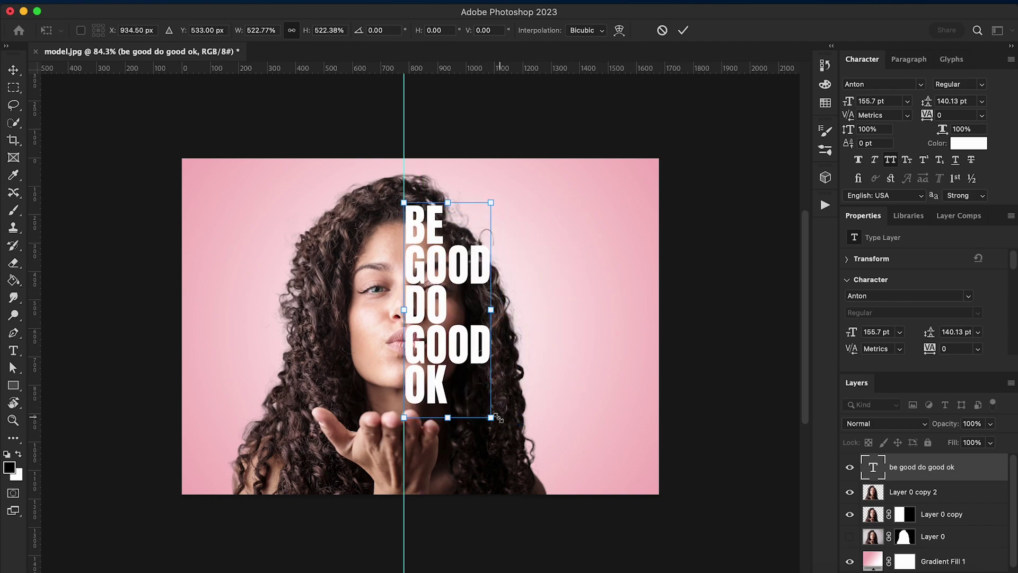
pyautogui.moveTo(491, 418); pyautogui.dragTo(524, 510)
# - Enlarge the word DO and increase the line leading to 323 pt
pyautogui.press('Return')
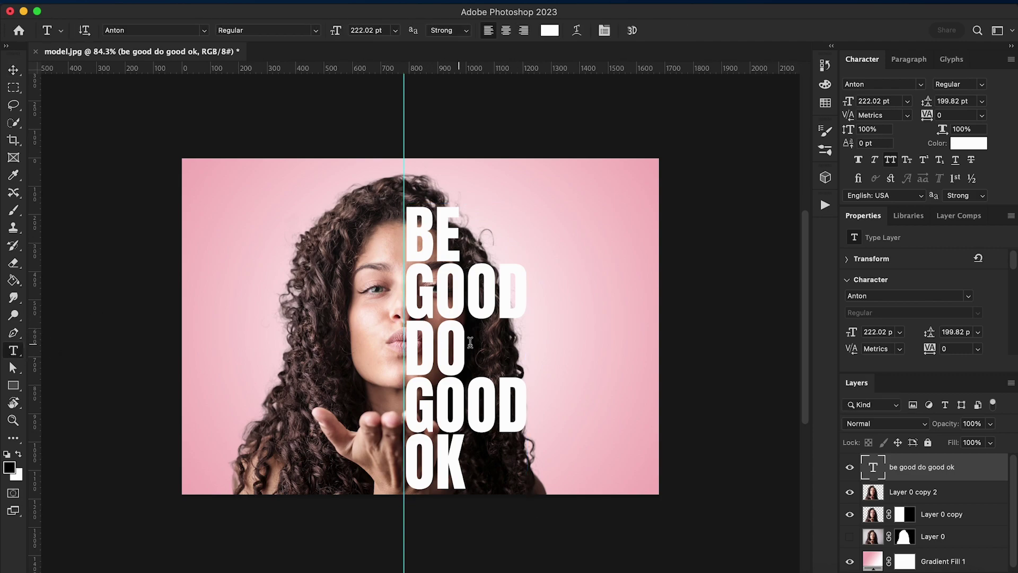
pyautogui.click(435, 347)
pyautogui.doubleClick(435, 347)
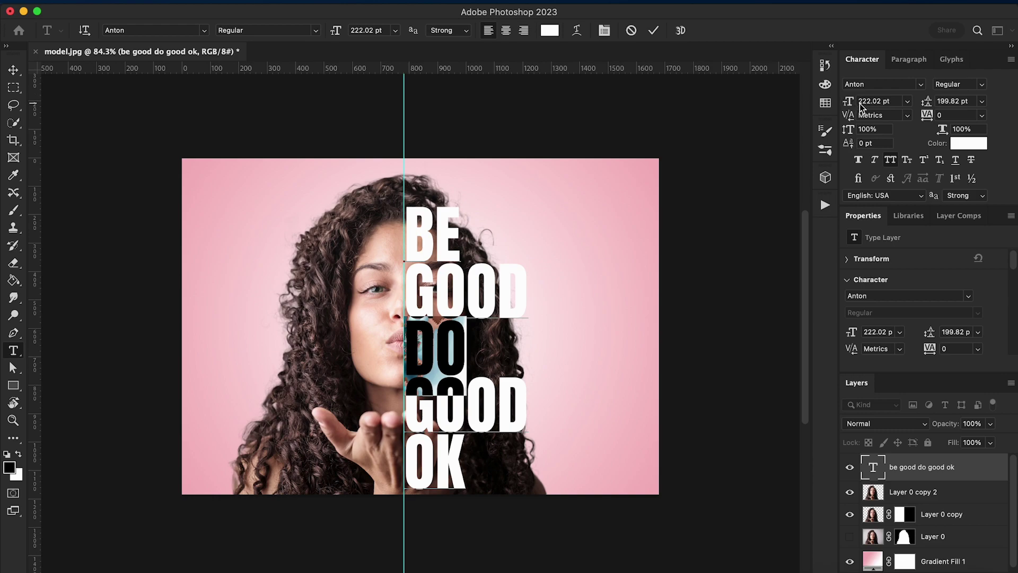
pyautogui.moveTo(860, 104); pyautogui.dragTo(942, 123)
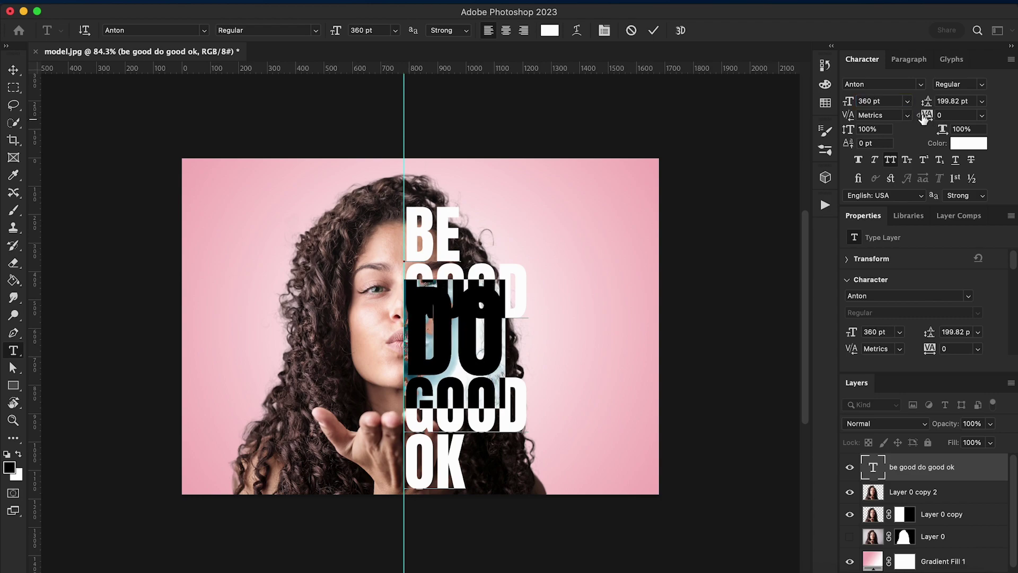
pyautogui.moveTo(929, 103); pyautogui.dragTo(1008, 140)
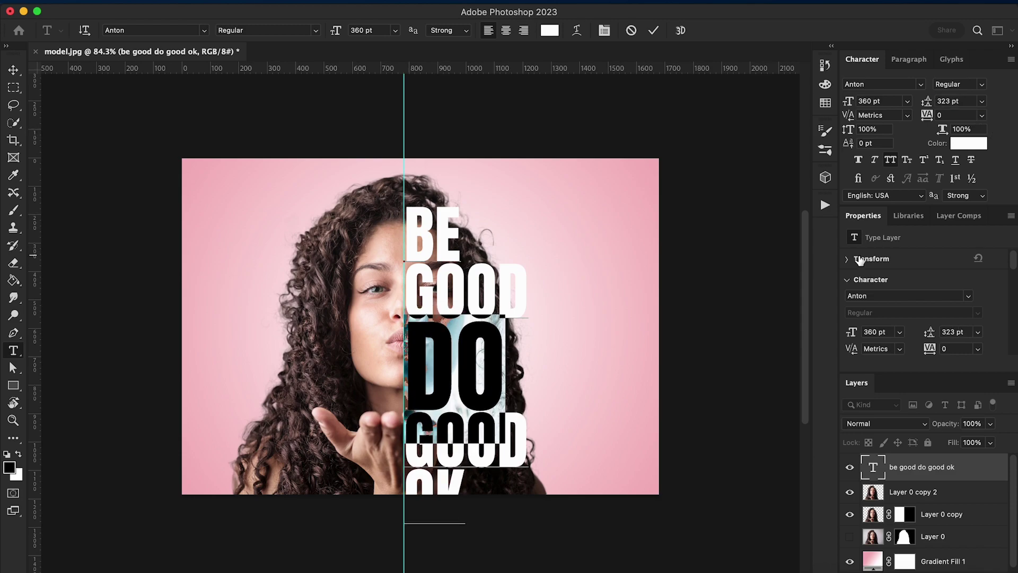
pyautogui.click(23, 71)
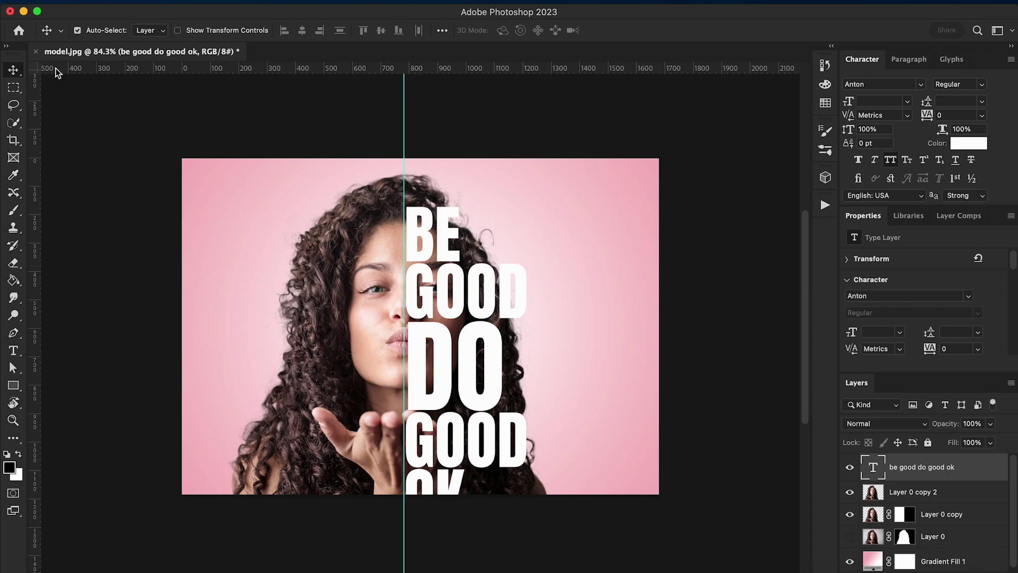
# - Scale the text block to 88.36% so all five lines fit the canvas
pyautogui.hotkey('ctrl', 't')
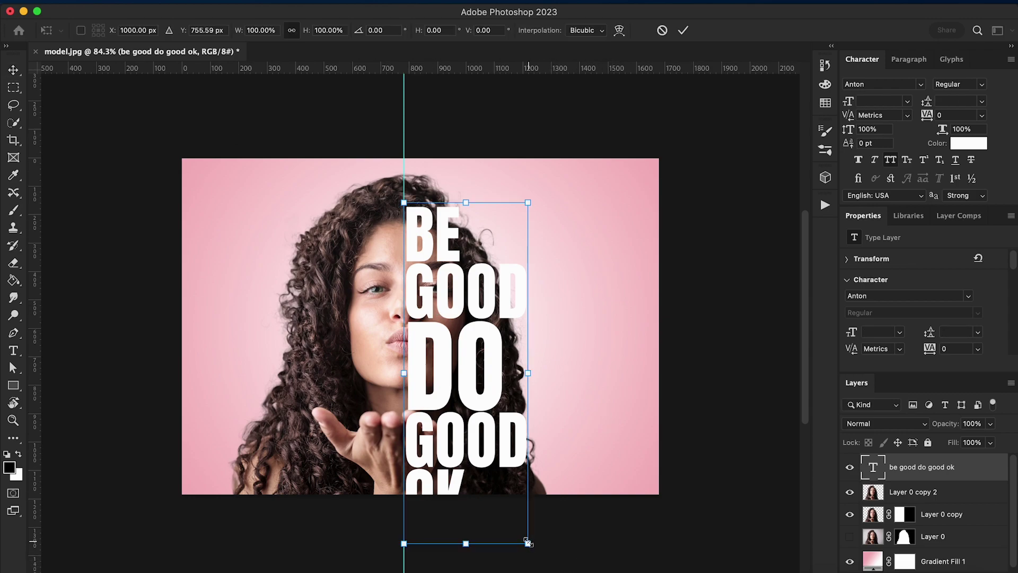
pyautogui.moveTo(528, 542); pyautogui.dragTo(513, 503)
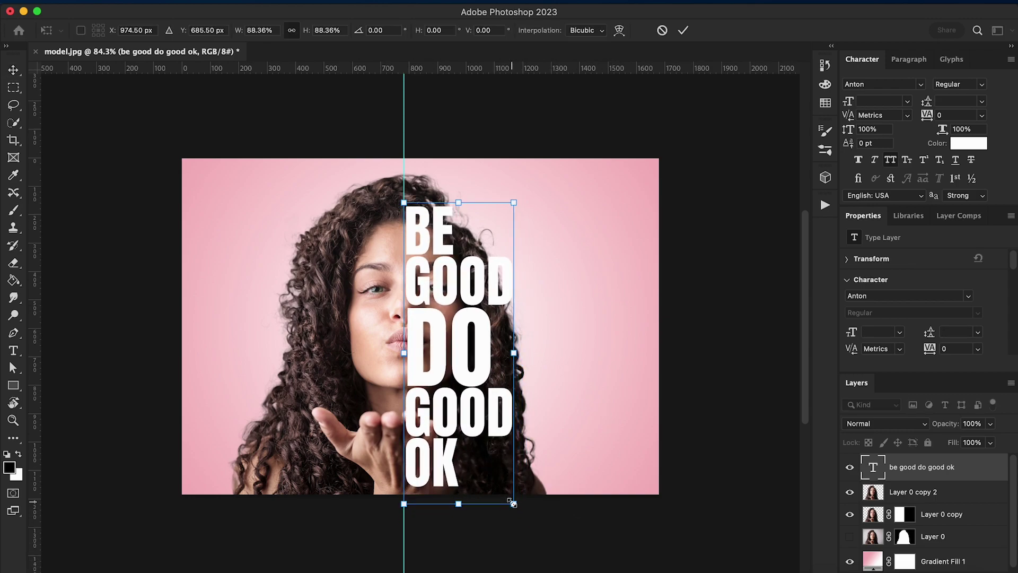
pyautogui.press('Return')
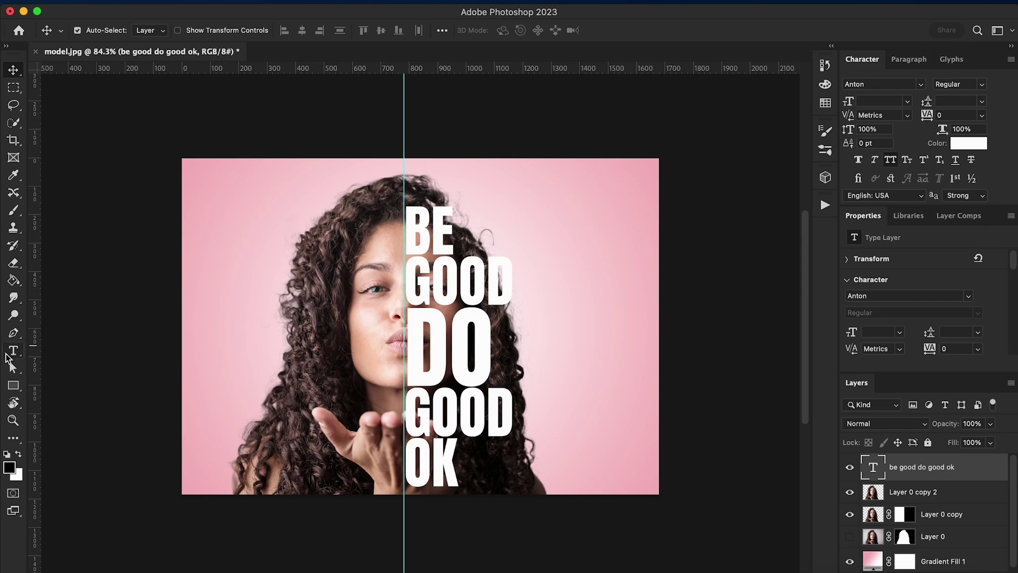
# - Set the word BE to 221 pt
pyautogui.click(15, 350)
pyautogui.doubleClick(429, 229)
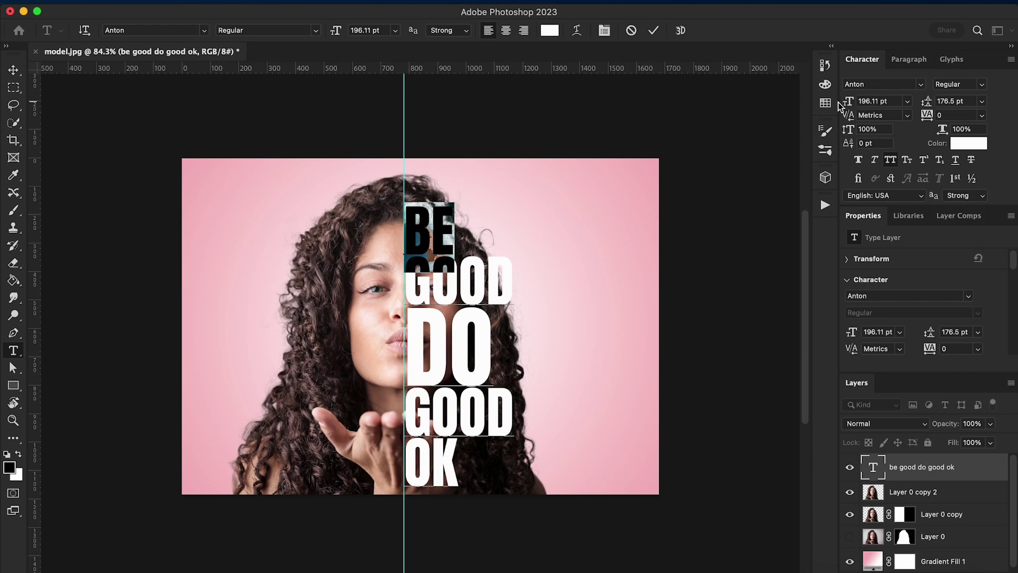
pyautogui.moveTo(847, 102); pyautogui.dragTo(865, 105)
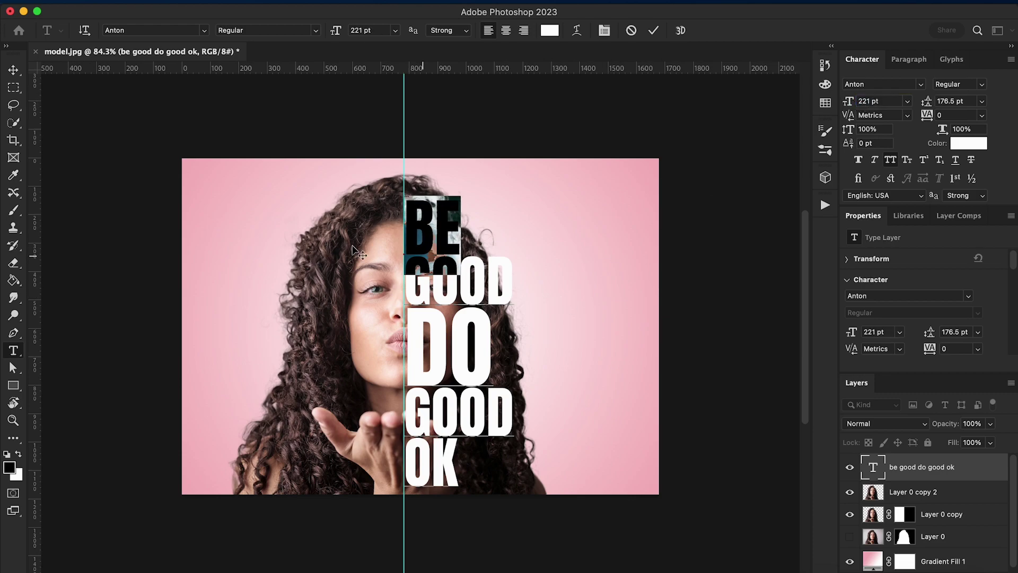
pyautogui.click(13, 70)
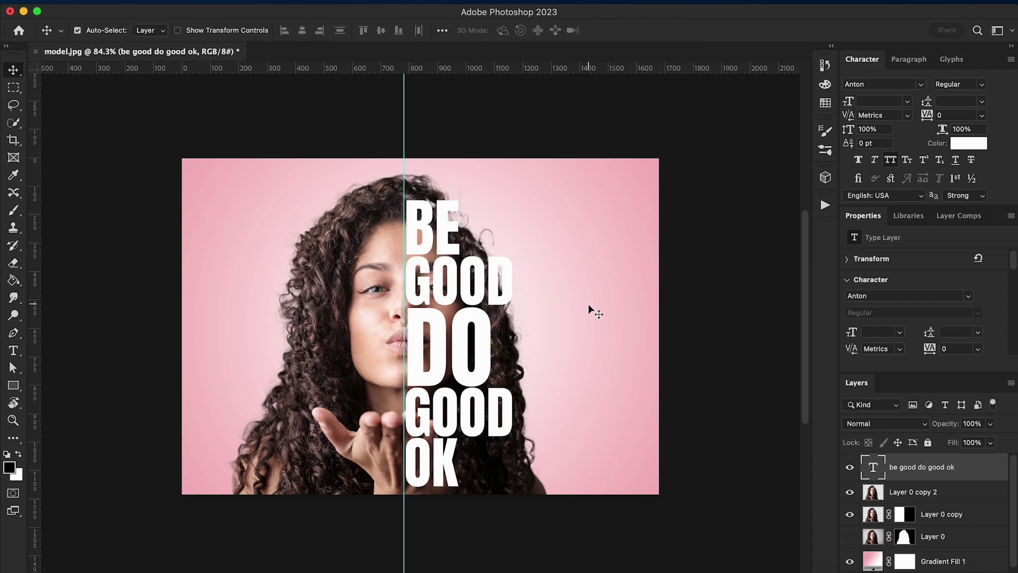
# - Shrink the whole lettering block to about 95.87% so it stays within the image
pyautogui.hotkey('ctrl', 't')
pyautogui.moveTo(515, 195); pyautogui.dragTo(493, 200)
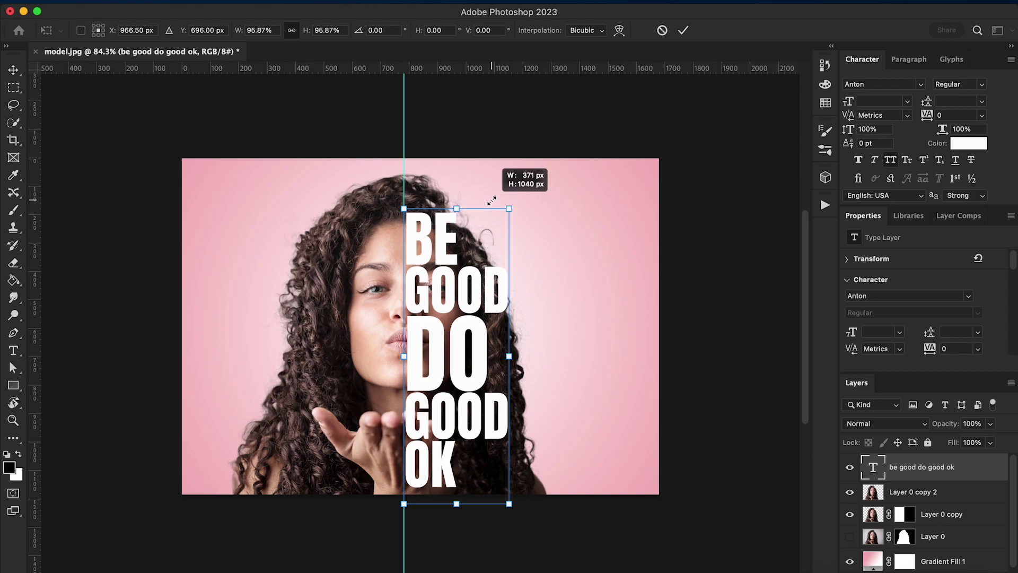
pyautogui.moveTo(492, 200); pyautogui.dragTo(486, 202)
pyautogui.press('Return')
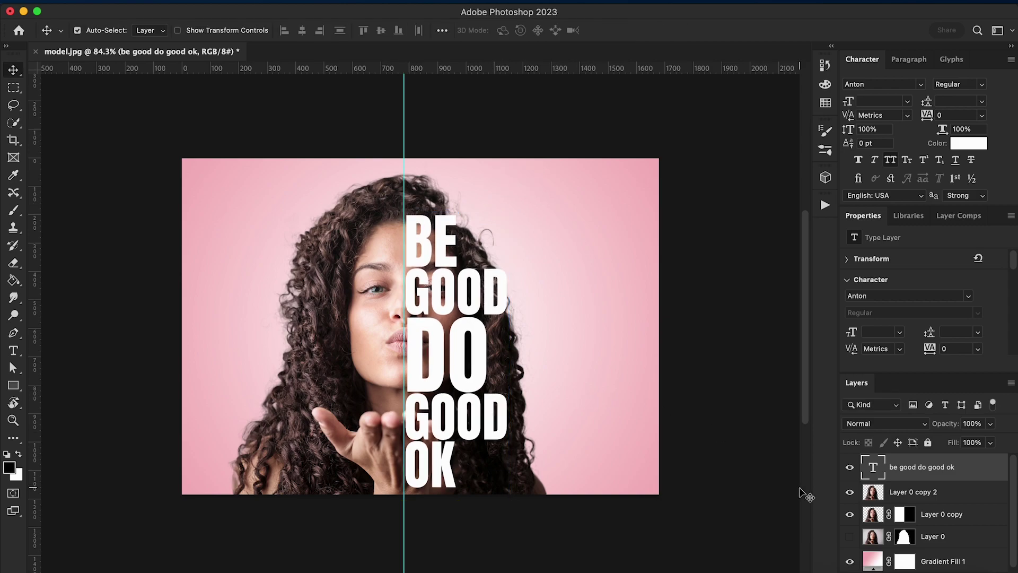
# - Delete the lettering's selection from Layer 0 copy's mask, hiding the text and Layer 0 copy 2
pyautogui.rightClick(885, 472)
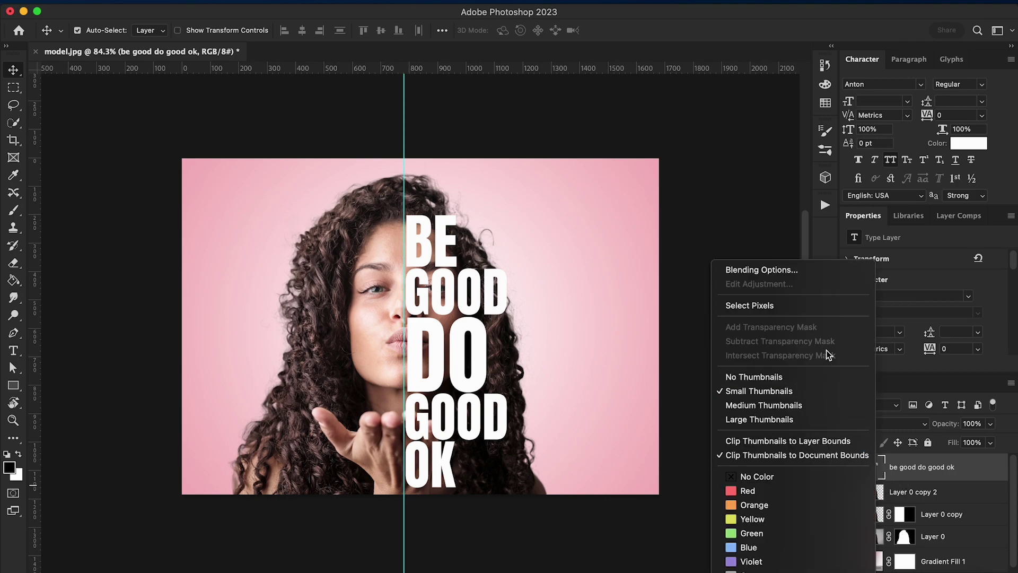
pyautogui.click(787, 307)
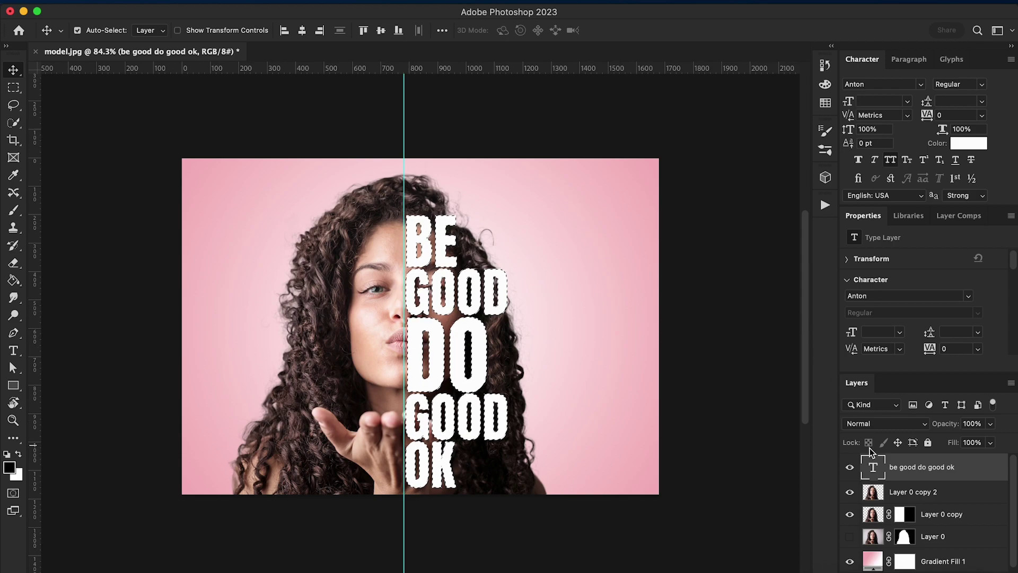
pyautogui.click(851, 472)
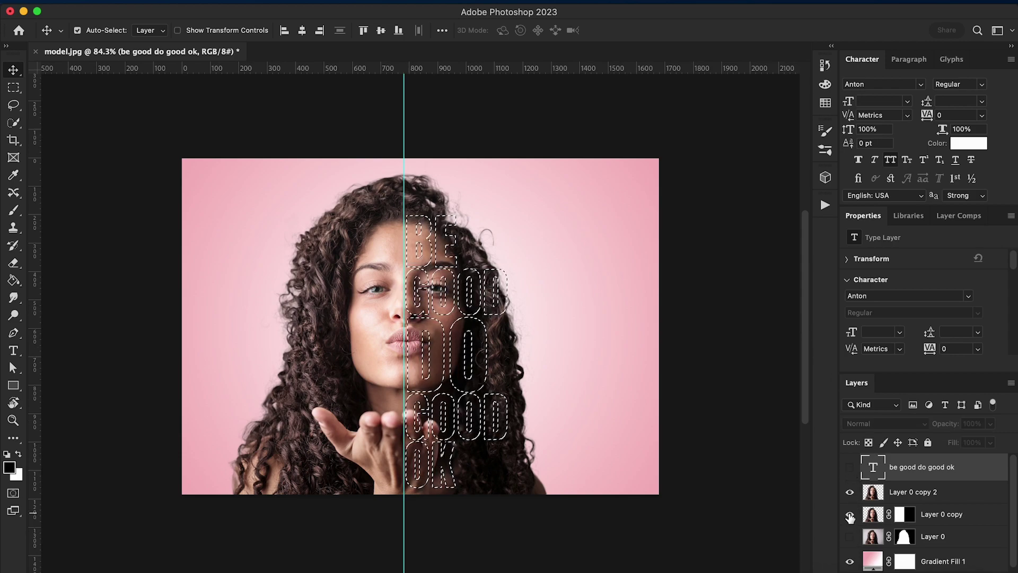
pyautogui.click(850, 498)
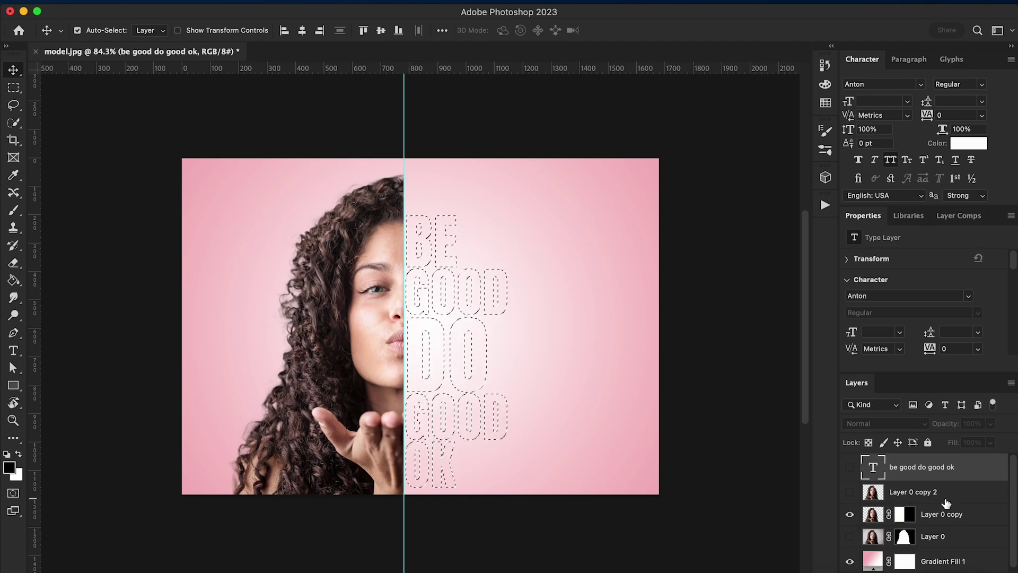
pyautogui.click(905, 517)
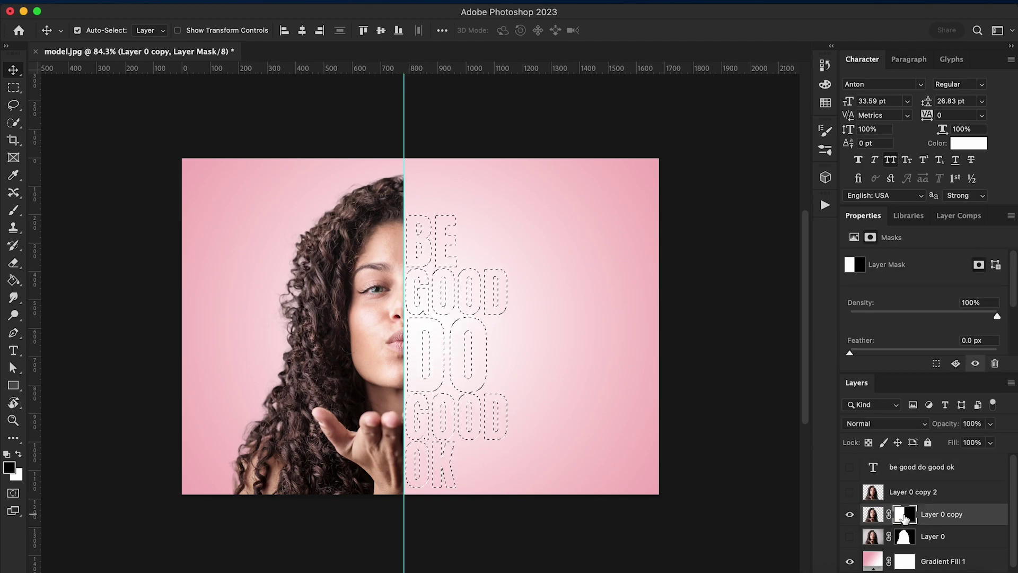
pyautogui.press('Delete')
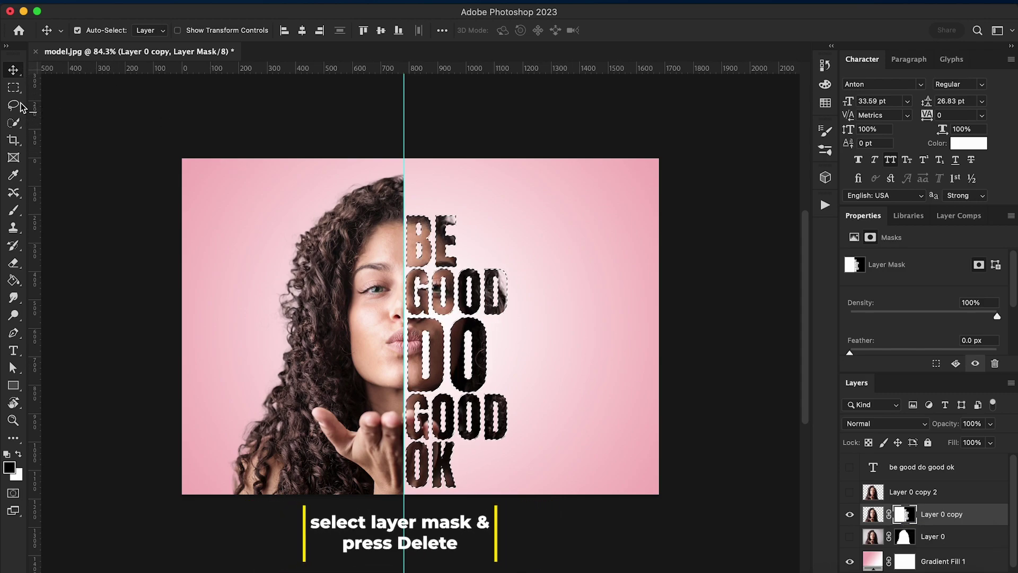
# - Deselect the letters, dismiss the no-pixels-selected warning, and drag the vertical centre guide off the canvas
pyautogui.click(13, 87)
pyautogui.click(108, 165)
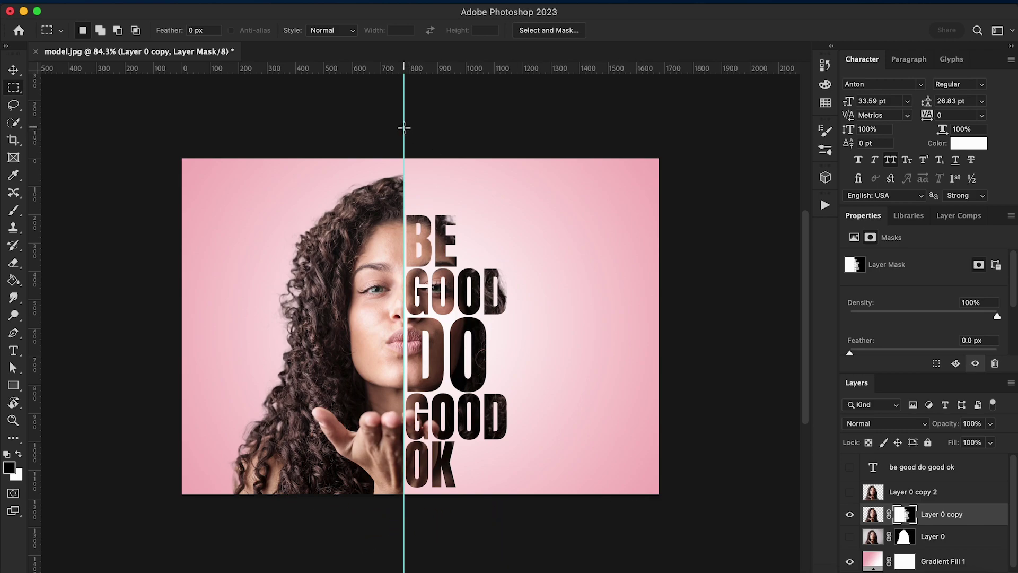
pyautogui.press('Delete')
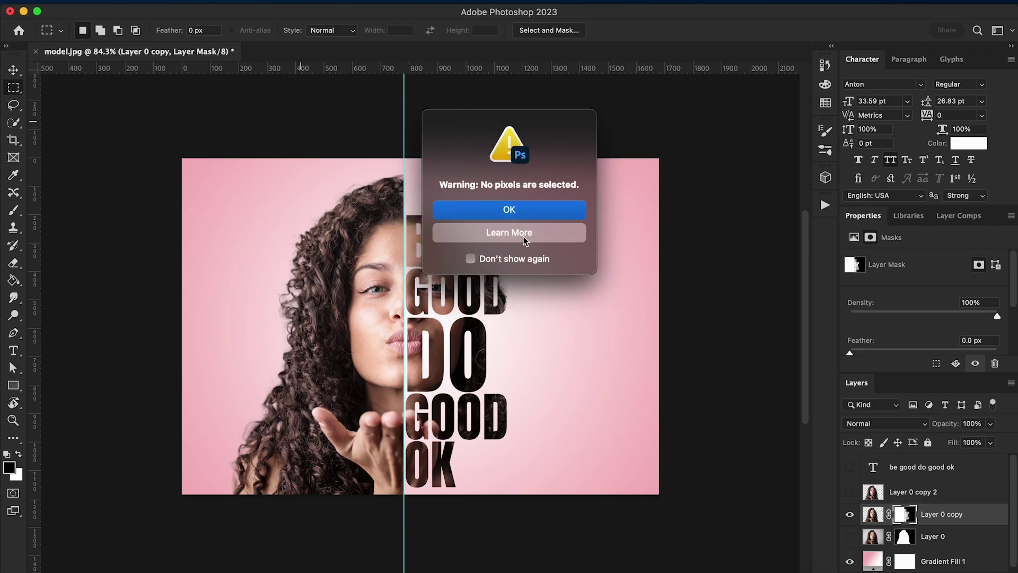
pyautogui.click(522, 239)
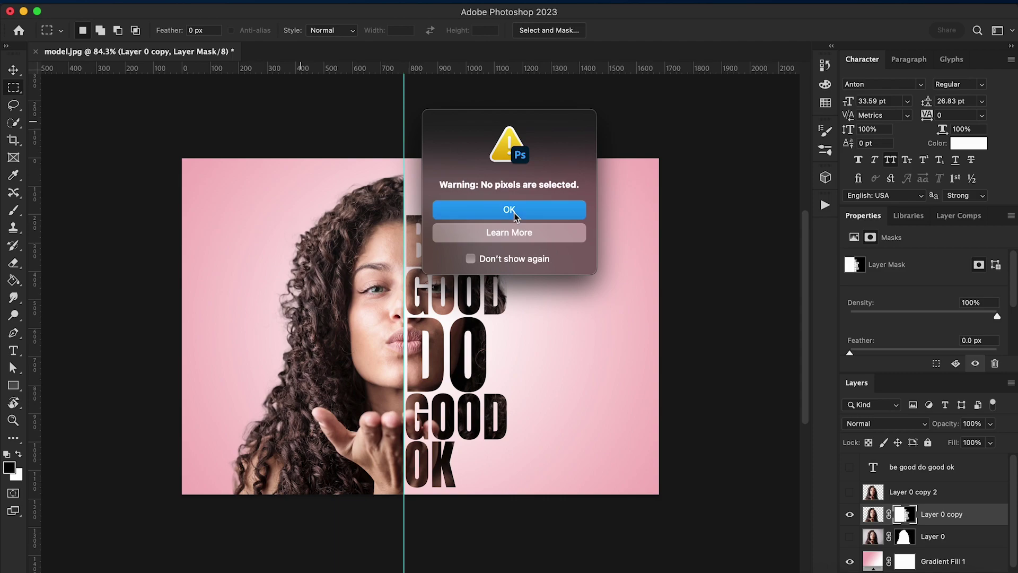
pyautogui.click(513, 215)
pyautogui.click(12, 72)
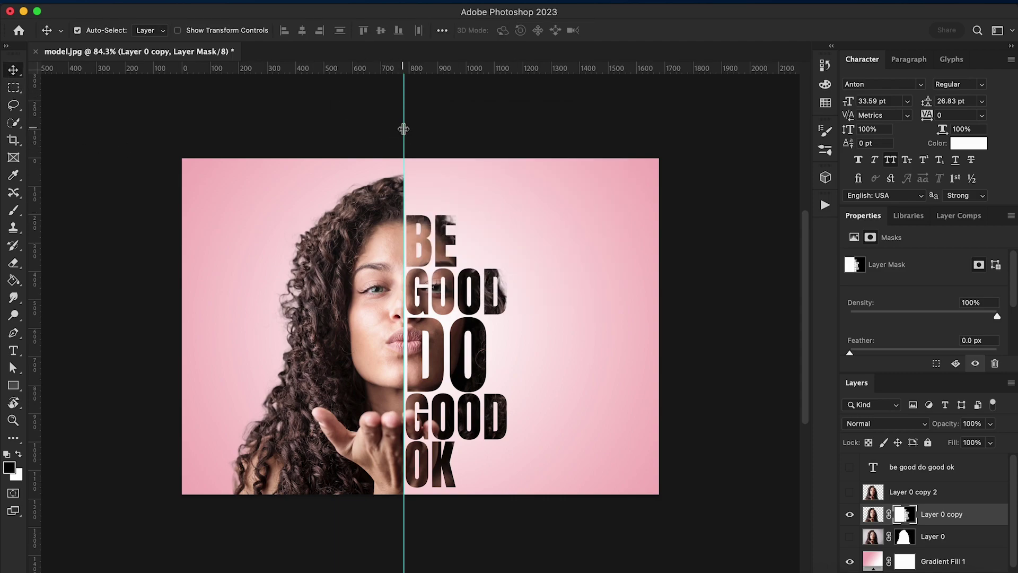
pyautogui.moveTo(405, 129); pyautogui.dragTo(4, 153)
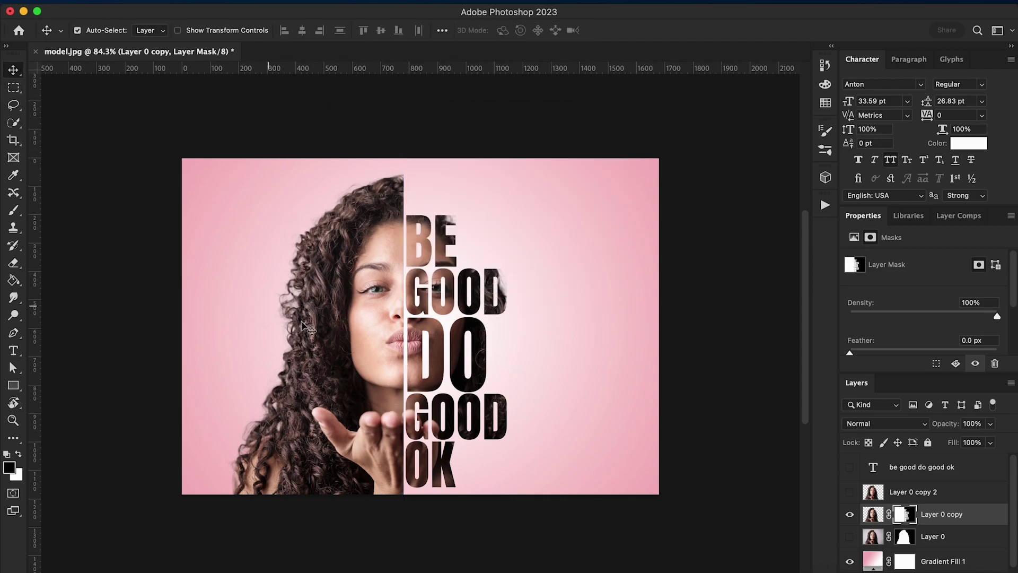
pyautogui.press('super+0')
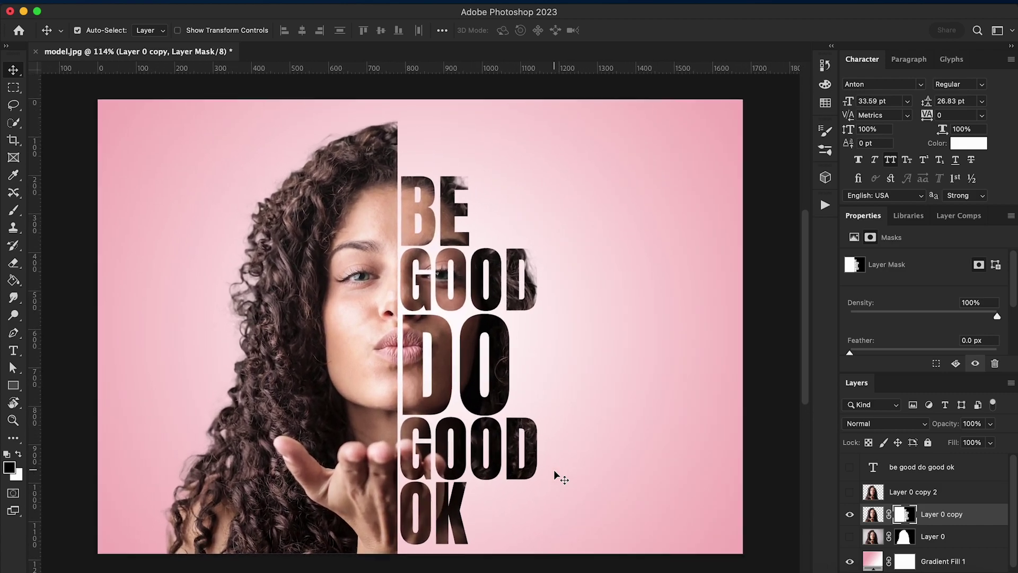
pyautogui.scroll(-2, 553, 469)
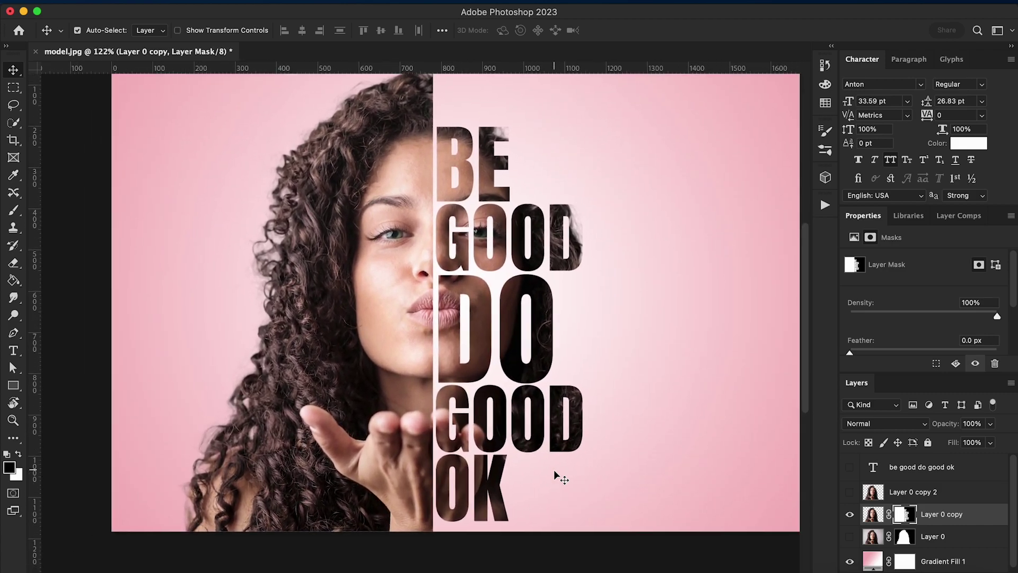
pyautogui.hscroll(2, 554, 469)
pyautogui.scroll(1, 553, 469)
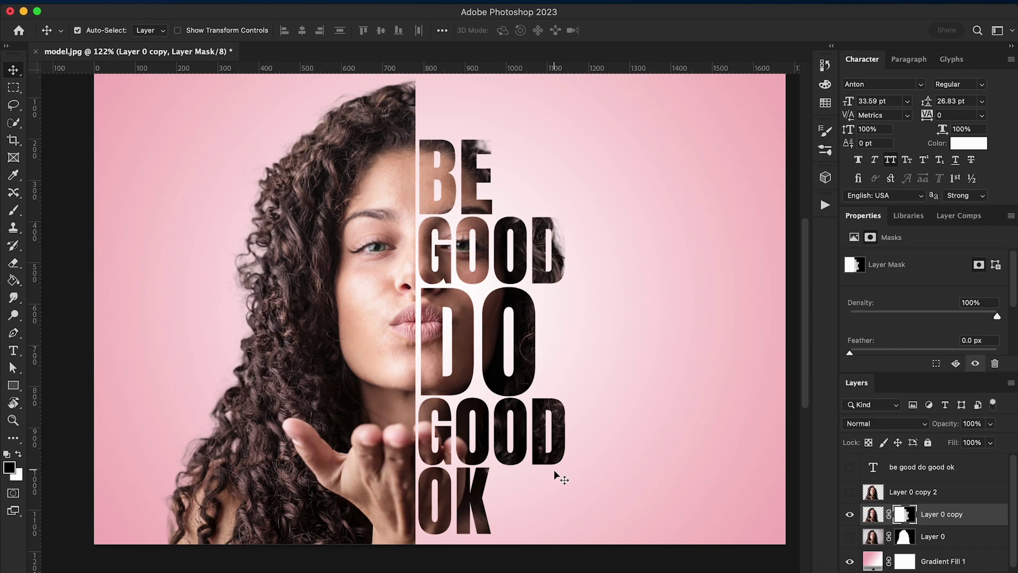
pyautogui.press('super+minus')
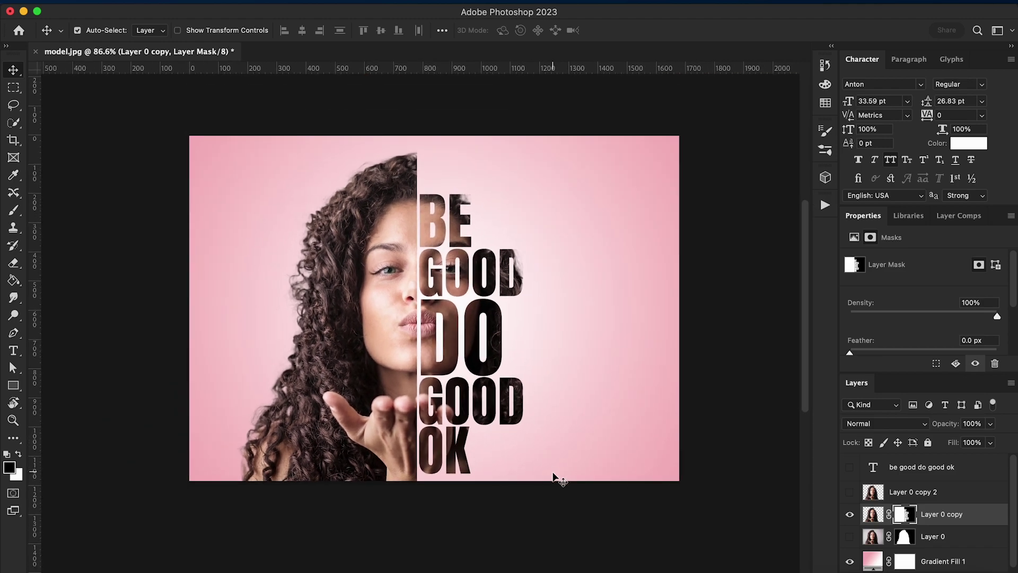